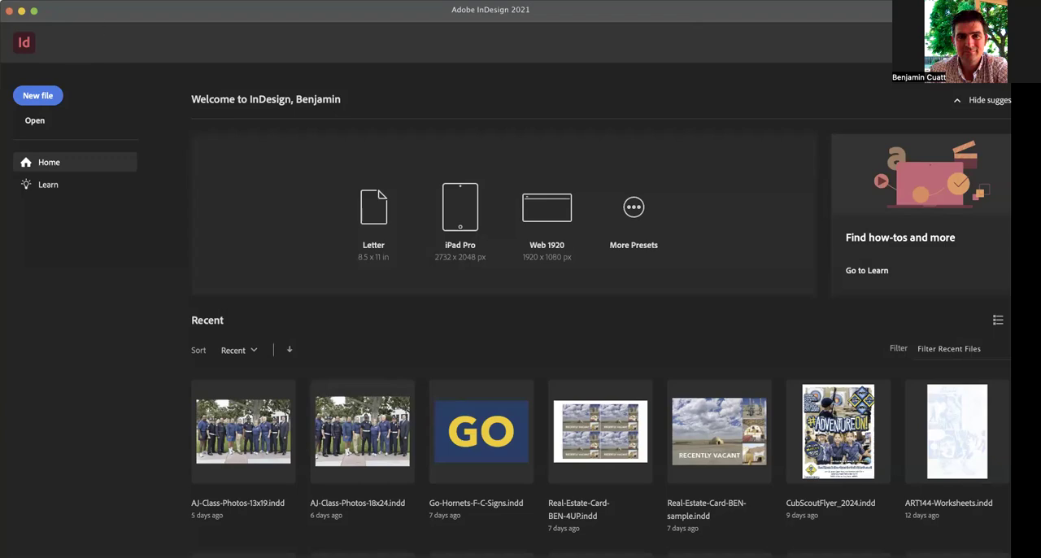
Start a new print document with the US Business Card page size, two pages and facing pages turned off.
click(54, 96)
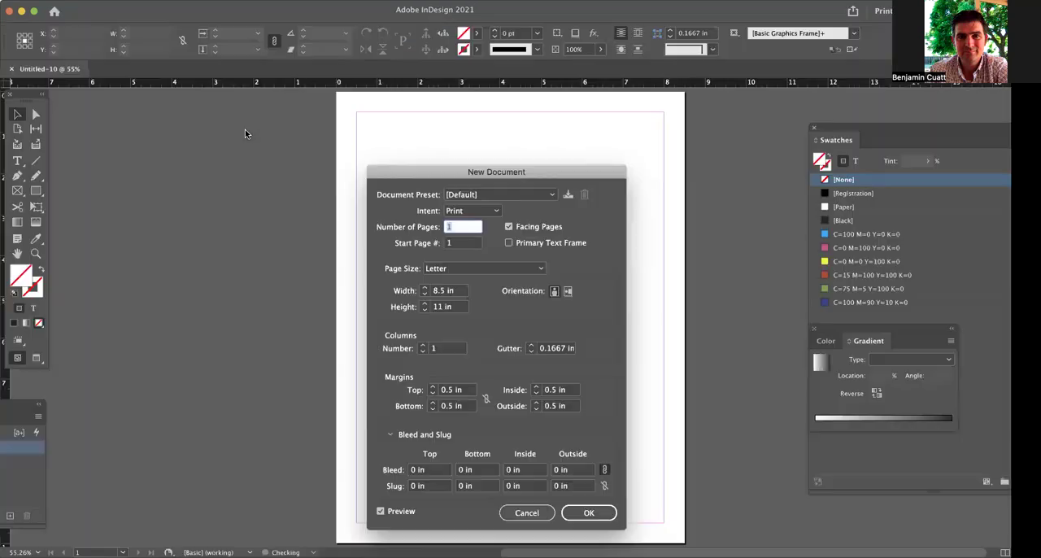
click(482, 269)
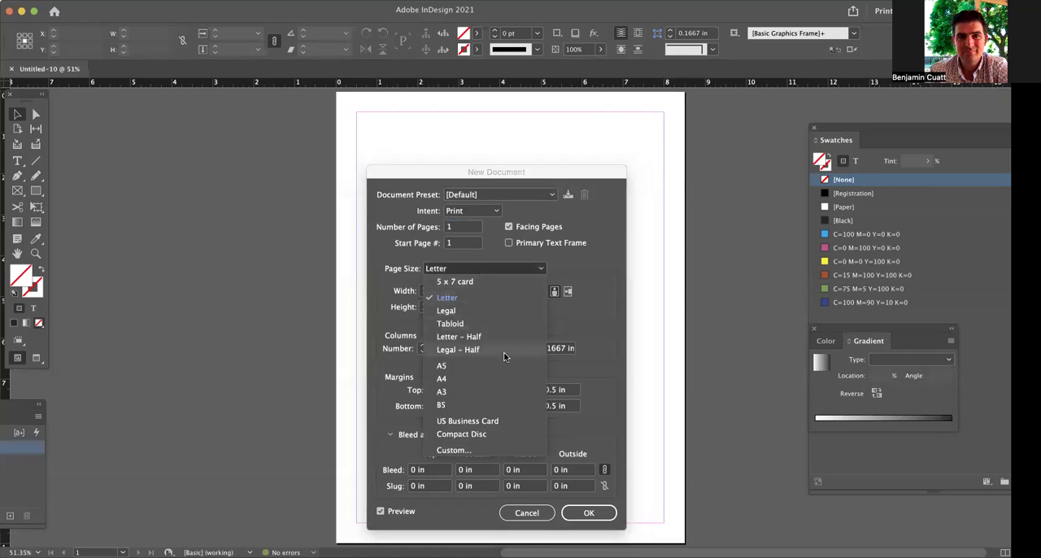
click(489, 422)
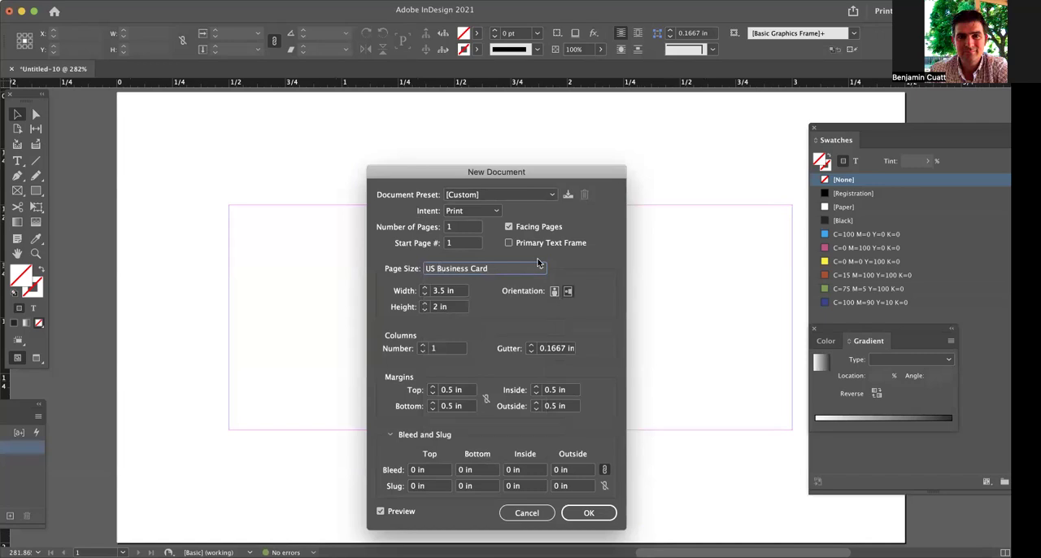
click(467, 229)
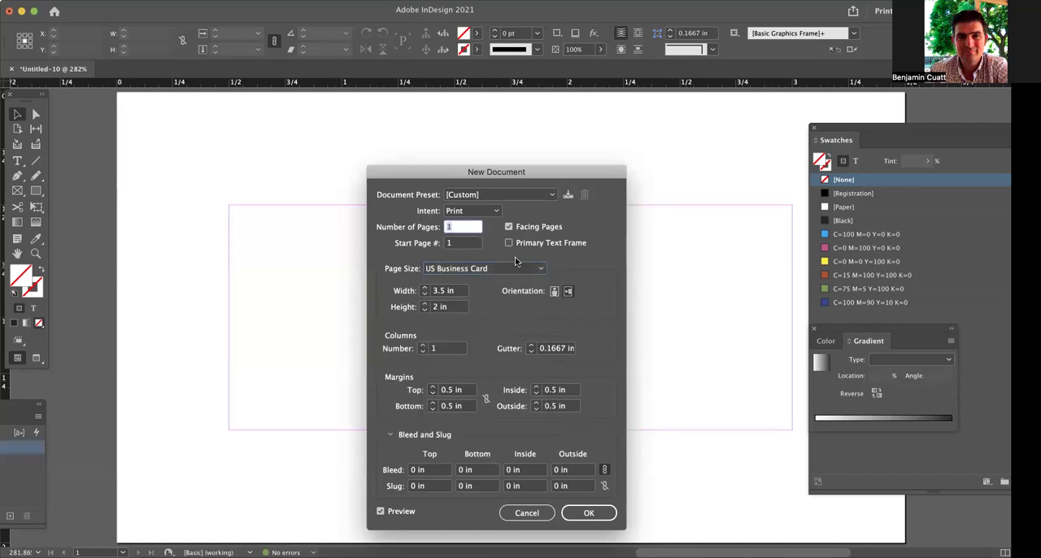
text(2)
click(531, 225)
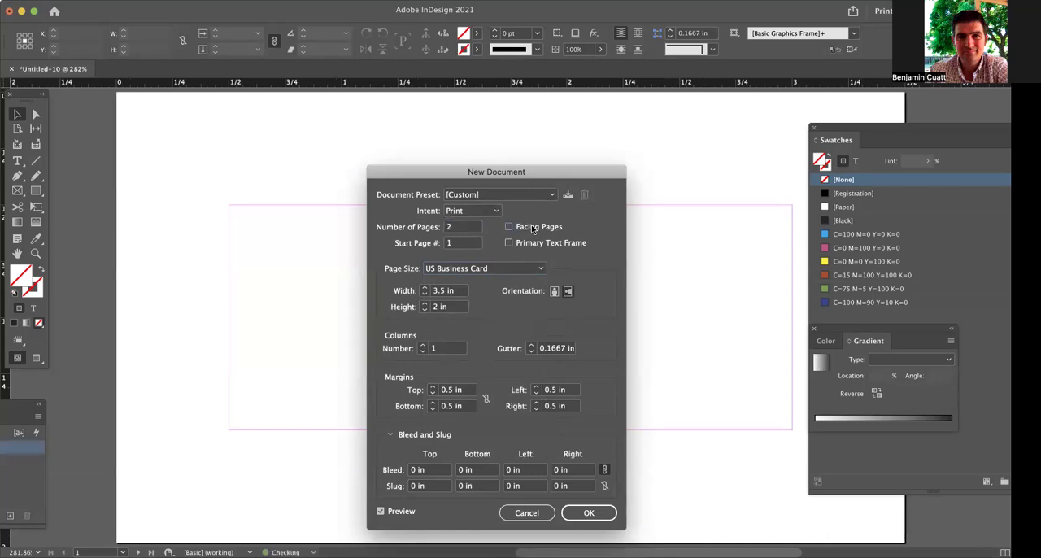
Set the bleed to 0.125 in on all four sides and create the document.
click(416, 472)
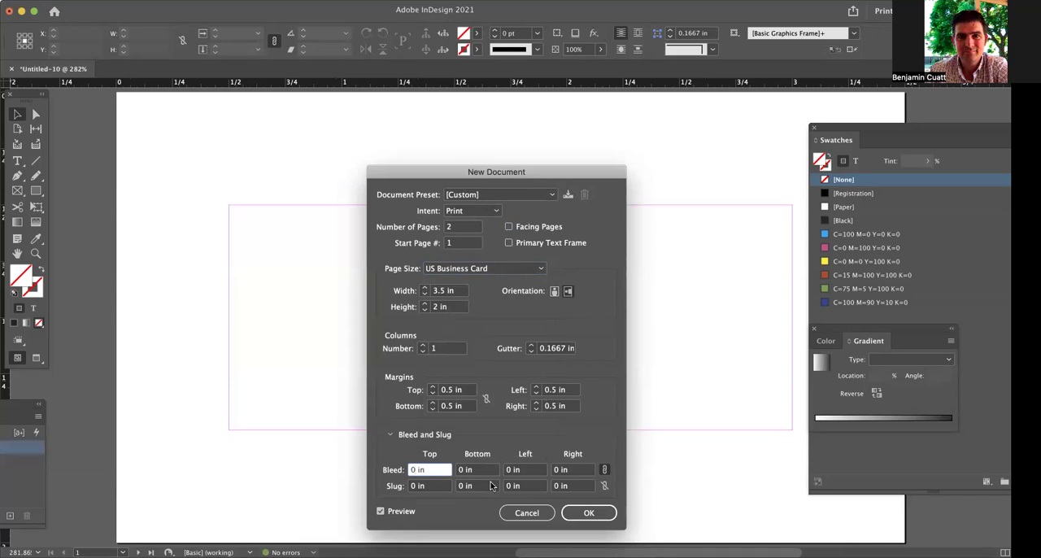
text(0.125)
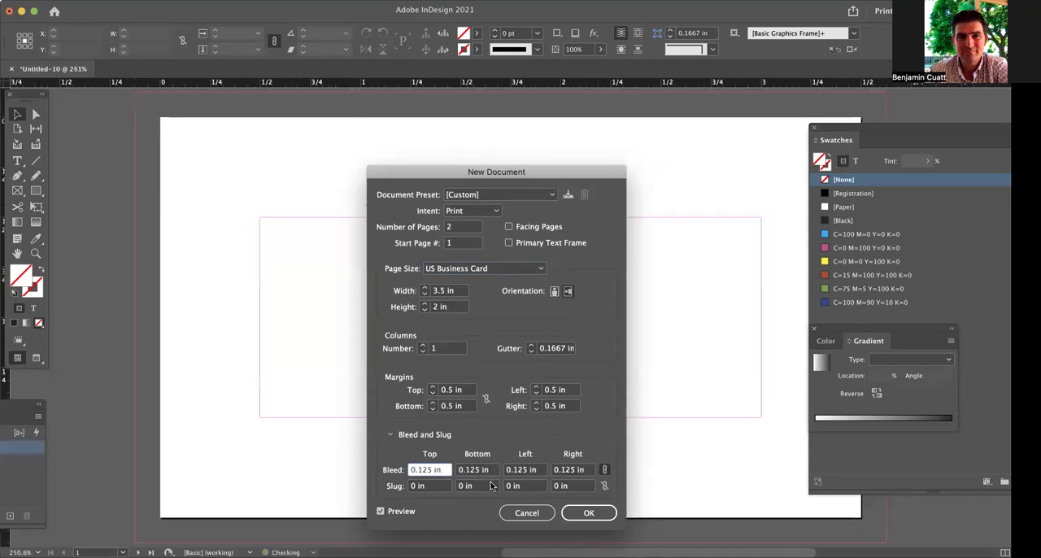
click(579, 513)
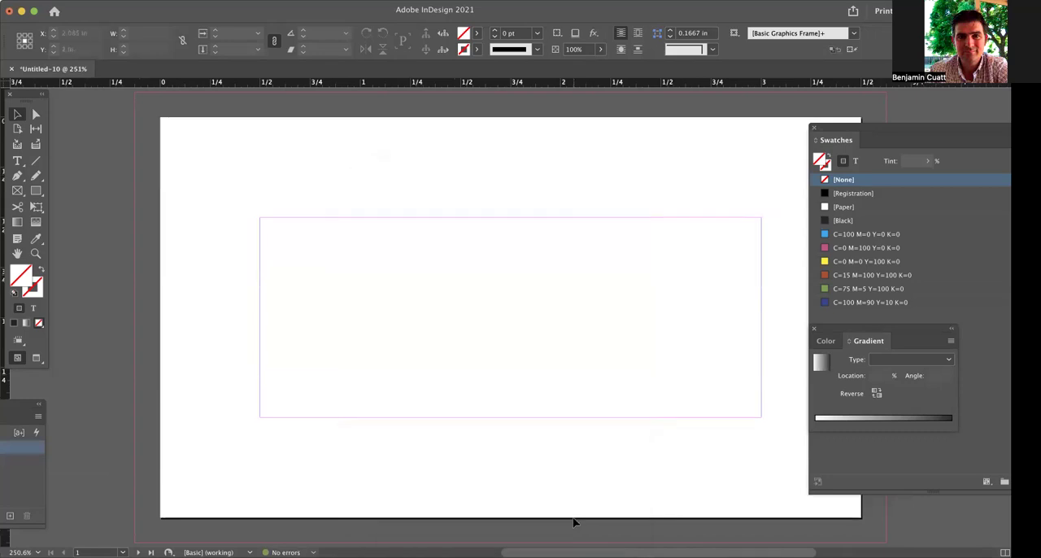
Examine the two blank card pages with their margin and bleed guides.
scroll(557, 358, up, 2)
scroll(557, 357, down, 5)
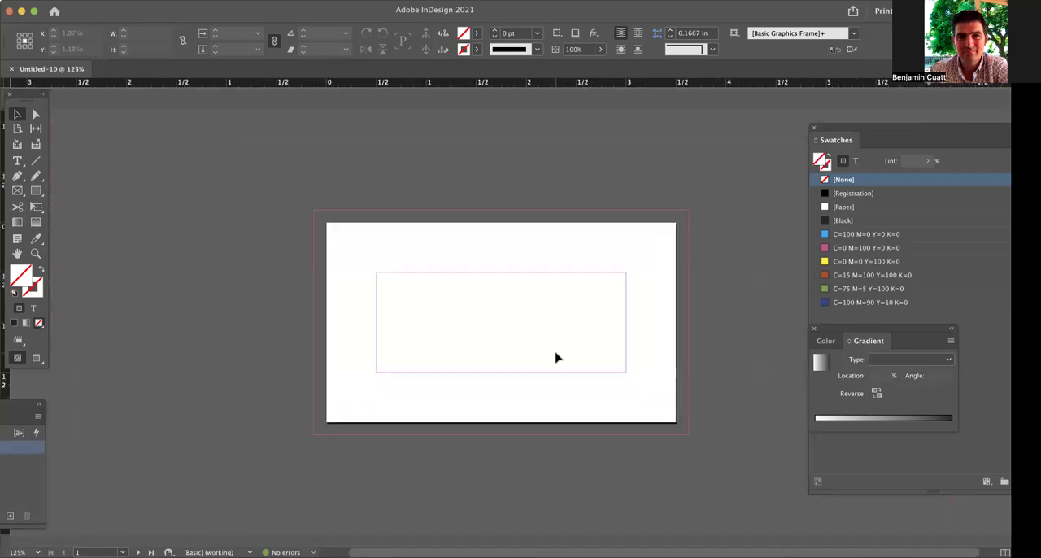
scroll(556, 357, down, 2)
scroll(556, 357, down, 3)
scroll(557, 357, up, 3)
scroll(557, 353, down, 3)
scroll(556, 355, up, 3)
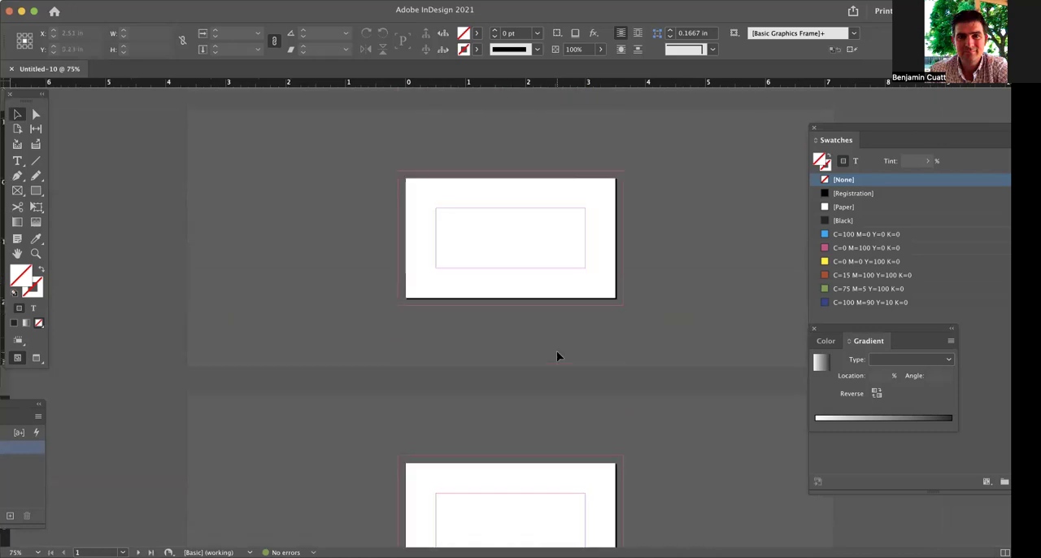
scroll(561, 298, up, 1)
scroll(561, 300, up, 1)
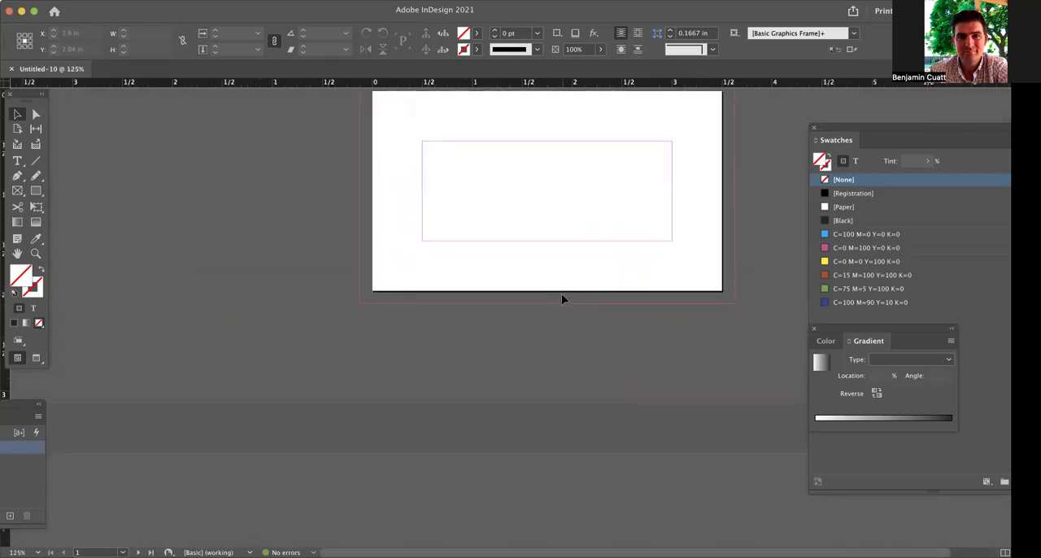
scroll(563, 300, up, 1)
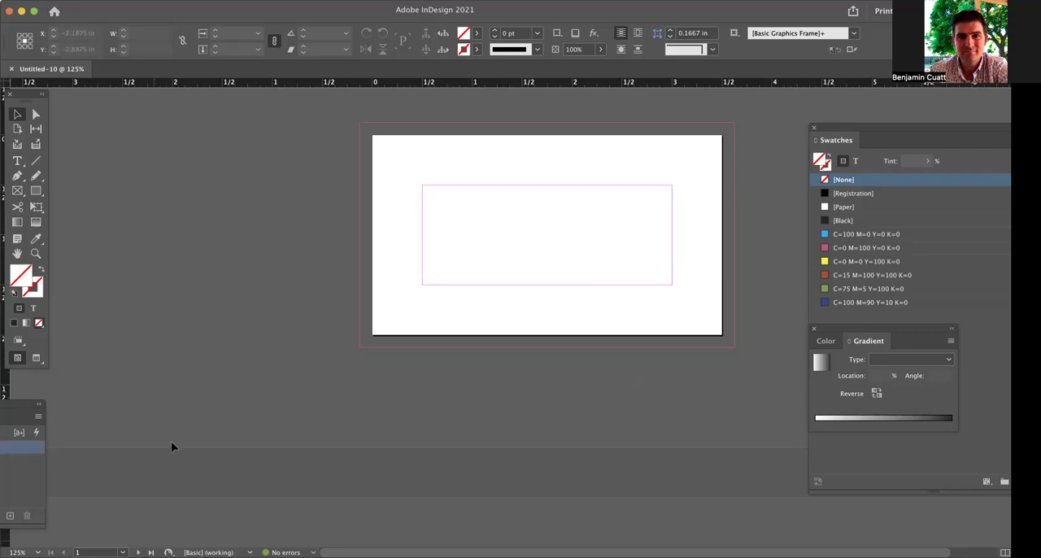
Add a text frame about 1.74 by 0.85 in near the first page's upper-left corner, containing the cardholder's name above "Print Graphics".
click(17, 160)
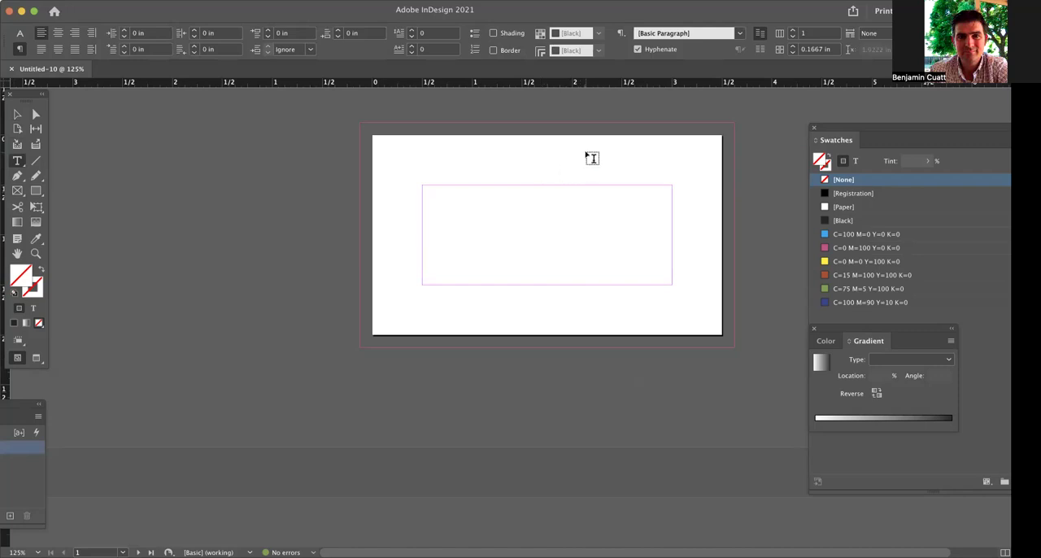
drag(387, 150, 561, 237)
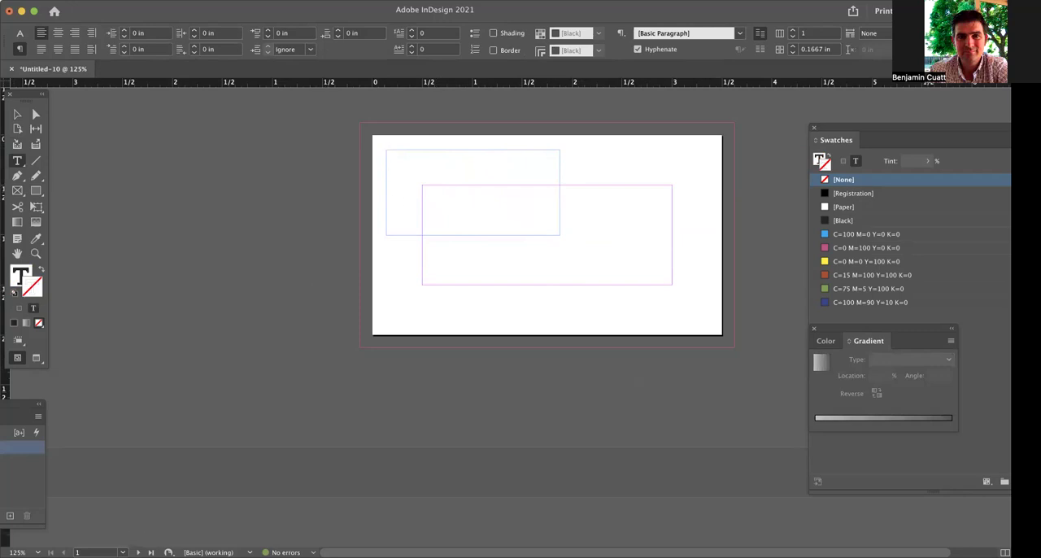
click(123, 554)
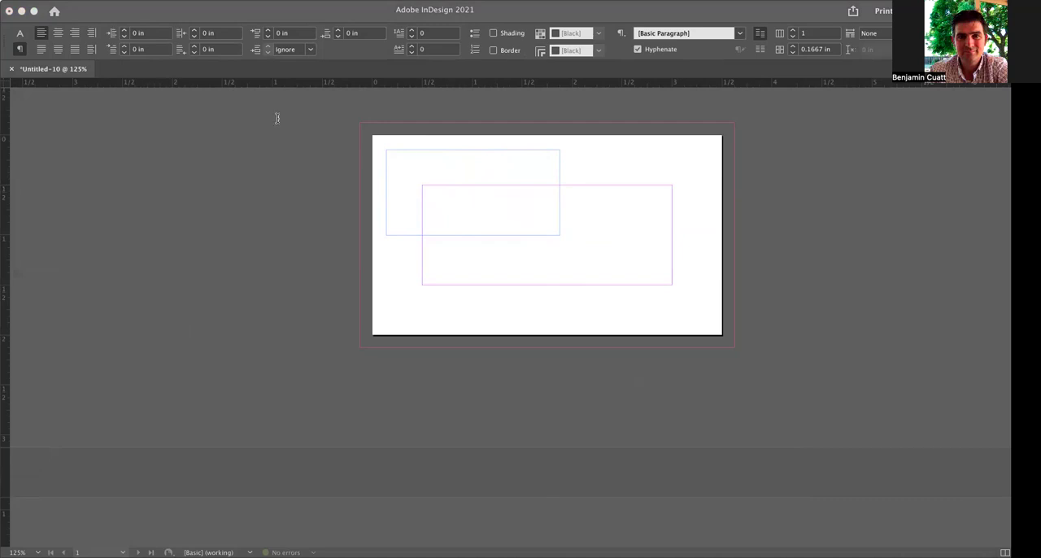
click(510, 186)
click(442, 159)
key(super+v)
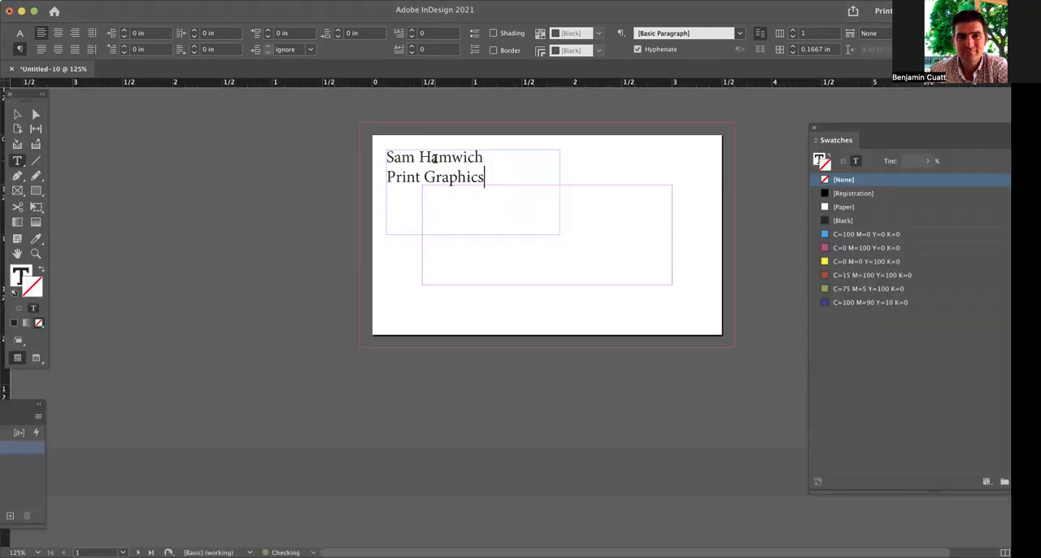
Set both lines of text in the frame to the Avenir Heavy font.
key(Escape)
triple_click(483, 188)
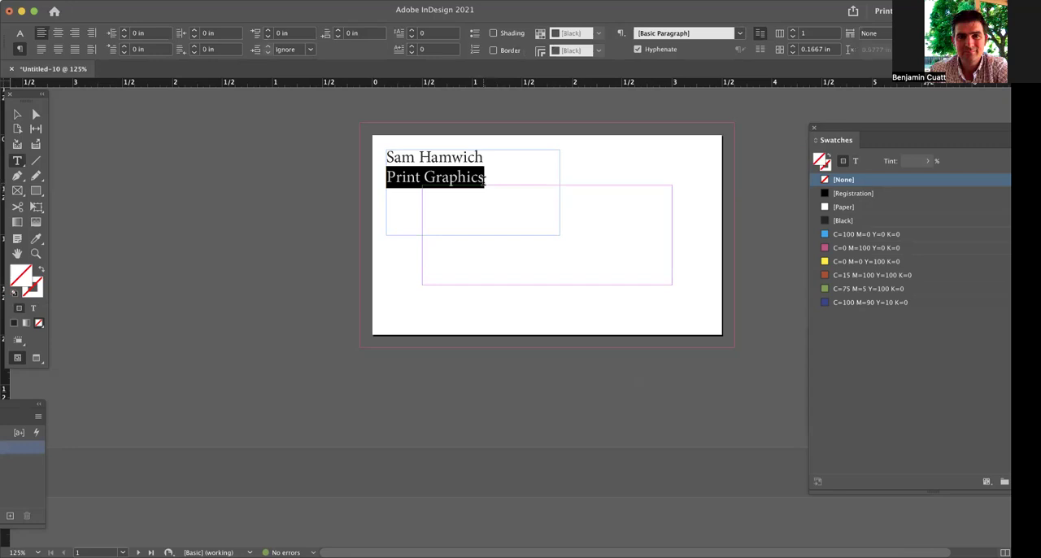
click(518, 167)
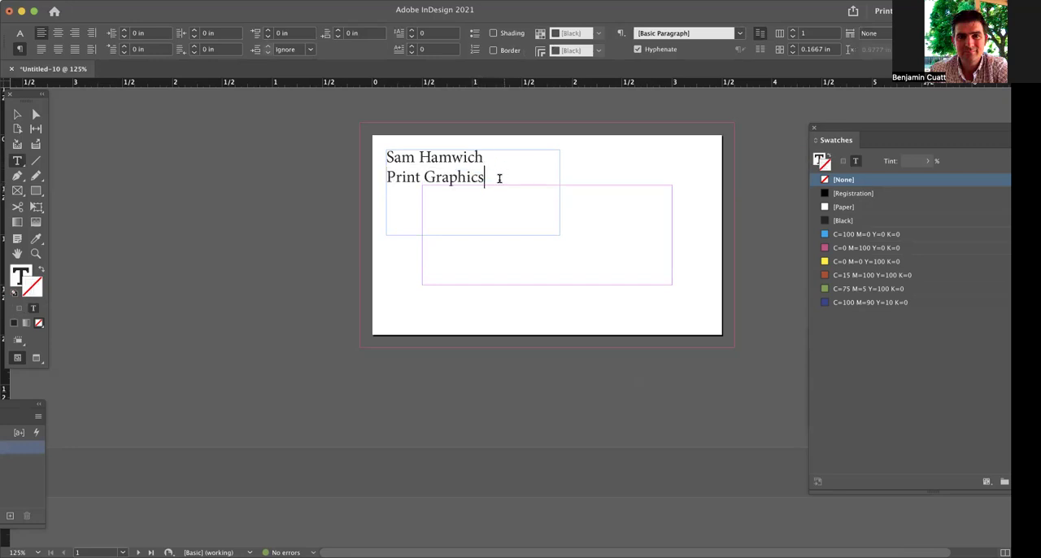
drag(502, 178, 376, 138)
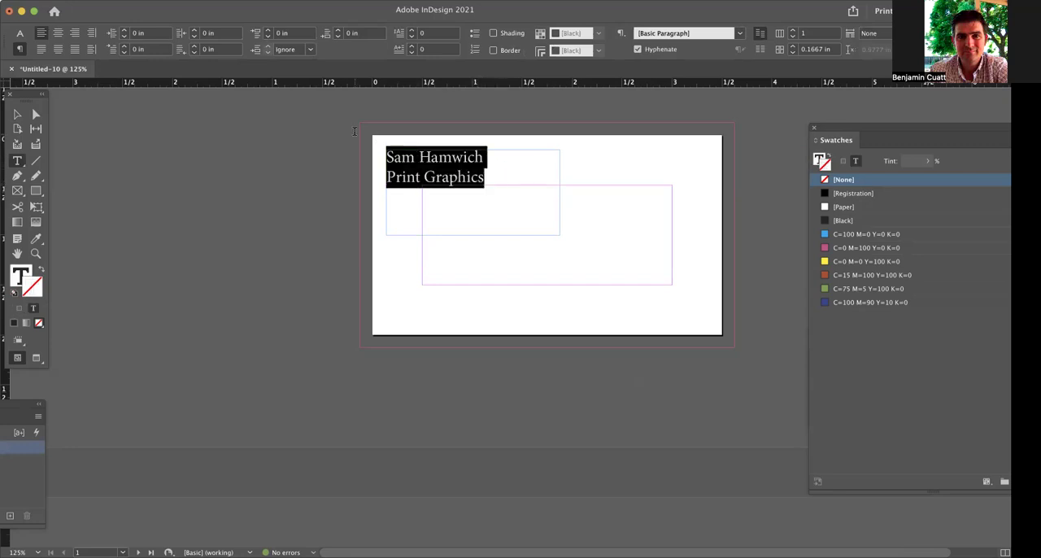
click(21, 34)
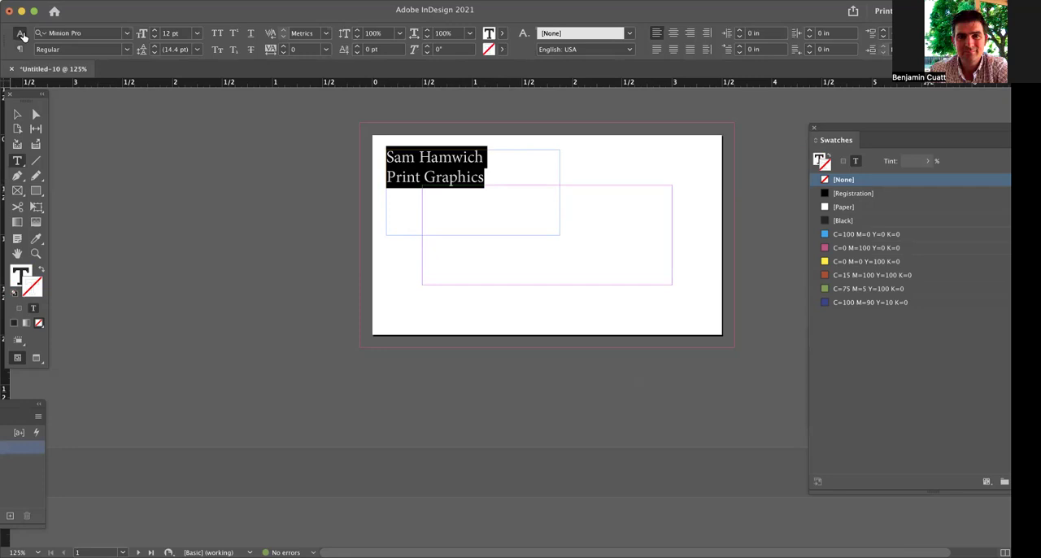
click(127, 35)
click(98, 31)
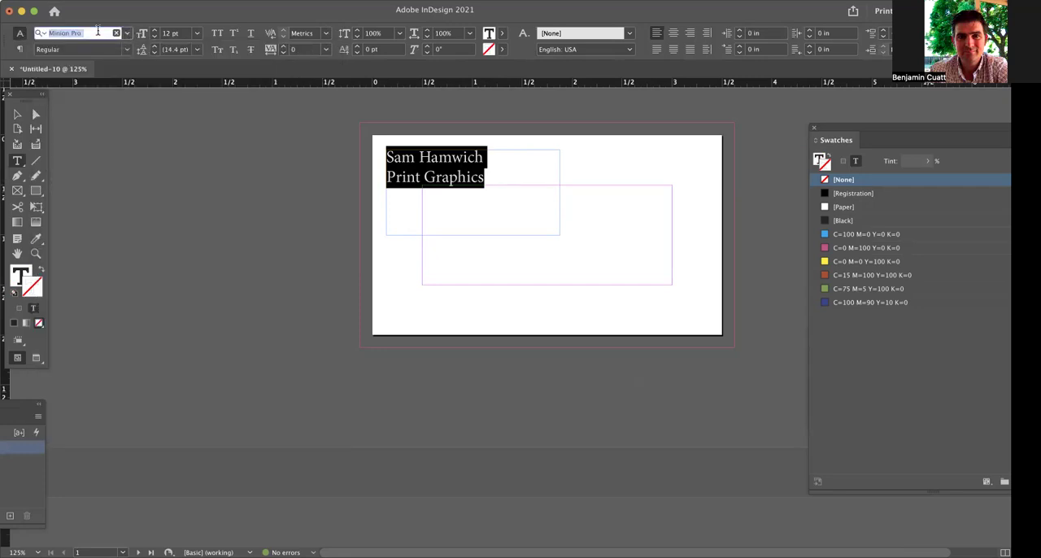
text(aveni)
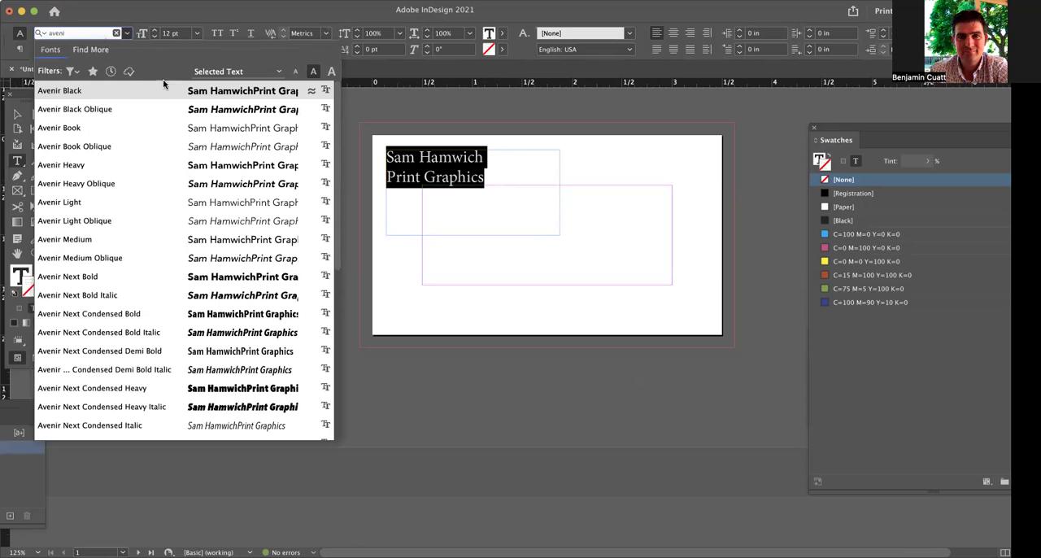
click(195, 166)
Change the font style of the "Print Graphics" line to Avenir Light.
drag(499, 183, 375, 175)
click(127, 49)
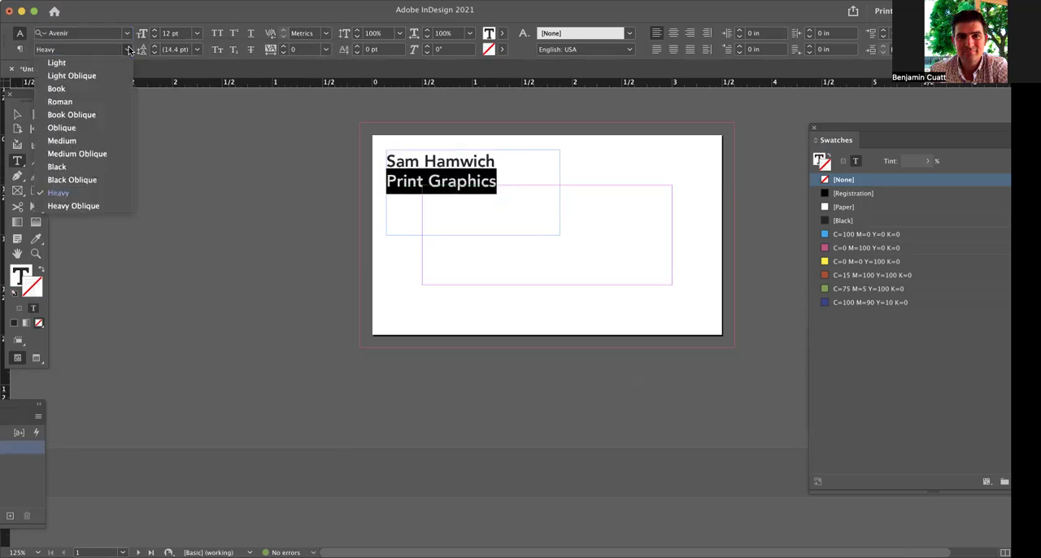
click(103, 60)
drag(545, 191, 397, 196)
triple_click(397, 197)
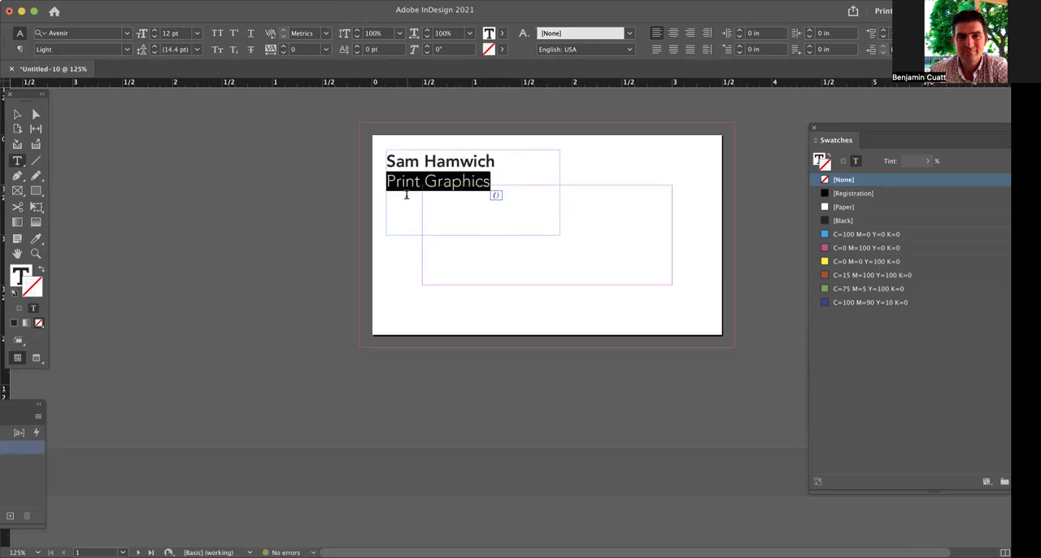
text(Ó)
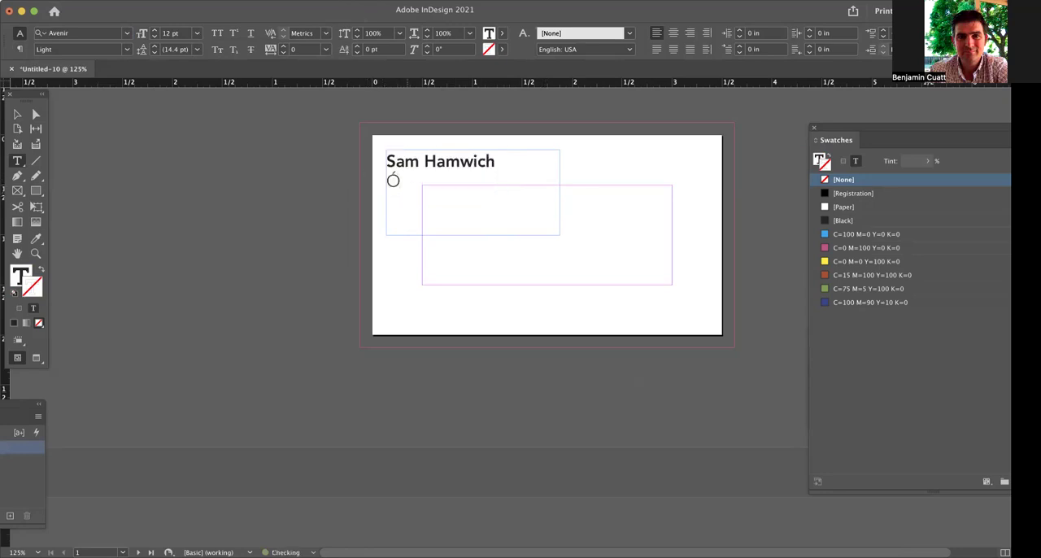
key(BackSpace)
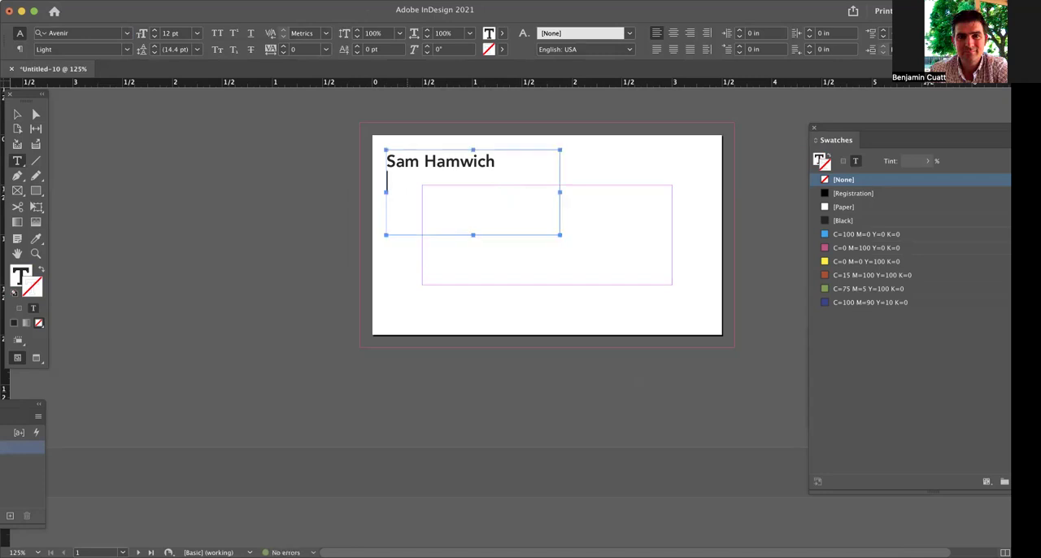
key(super+shift+h)
text(Ó)
key(super+z)
key(super+z)
key(super+z)
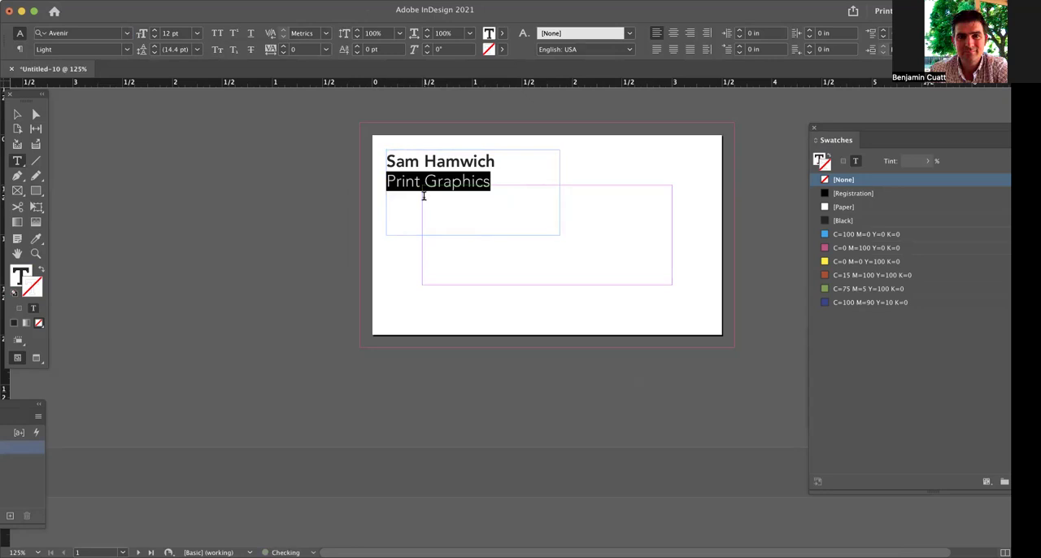
Apply small caps to the "Print Graphics" line and replace its capital P and G with lowercase letters.
key(super+shift+h)
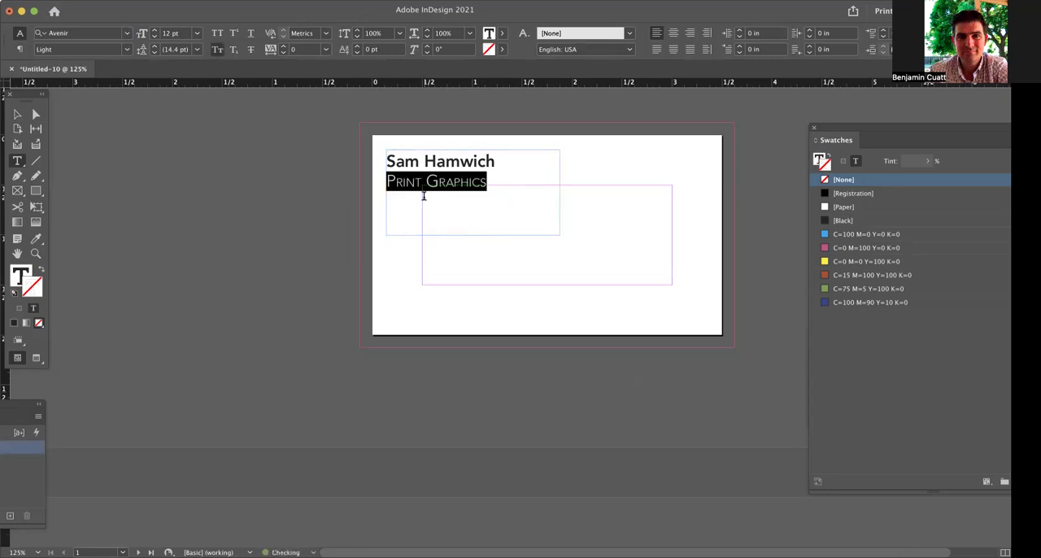
click(418, 187)
mouse_move(389, 180)
mouse_down()
mouse_move(436, 183)
mouse_move(383, 180)
mouse_up()
text(pg)
Set the tracking of the "print graphics" line to 70 and deselect the text.
click(284, 47)
click(284, 47)
click(284, 47)
click(284, 47)
click(284, 47)
click(283, 47)
click(284, 47)
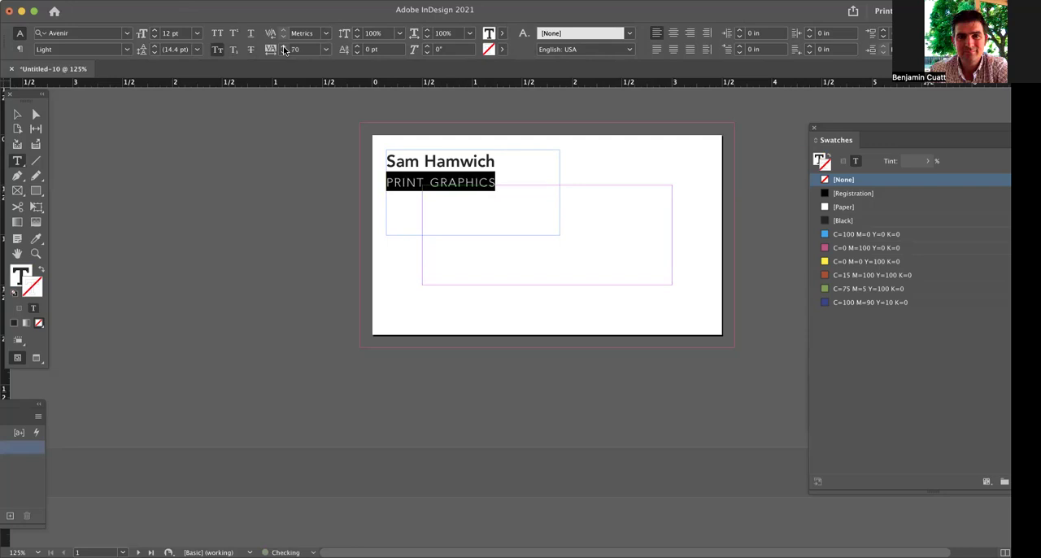
click(350, 181)
click(17, 114)
click(239, 127)
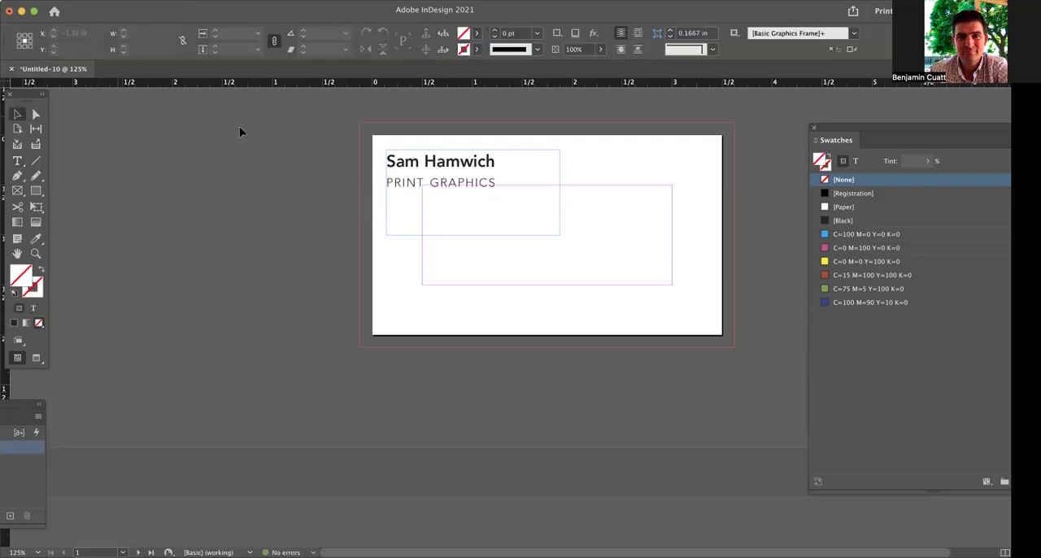
Preview the card without guides, and move the text frame slightly down so its centre is at about Y 0.705 in.
key(w)
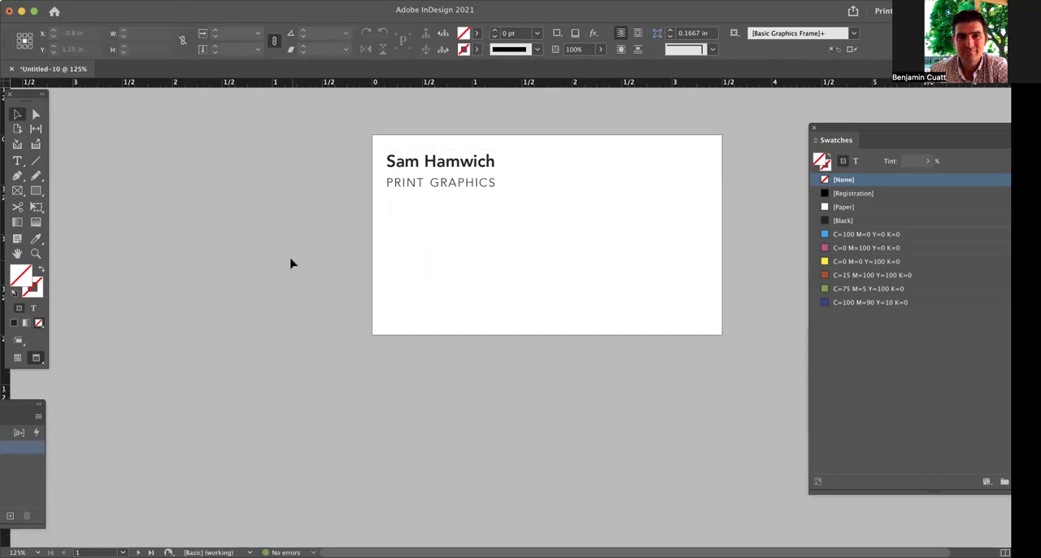
key(w)
drag(457, 170, 457, 182)
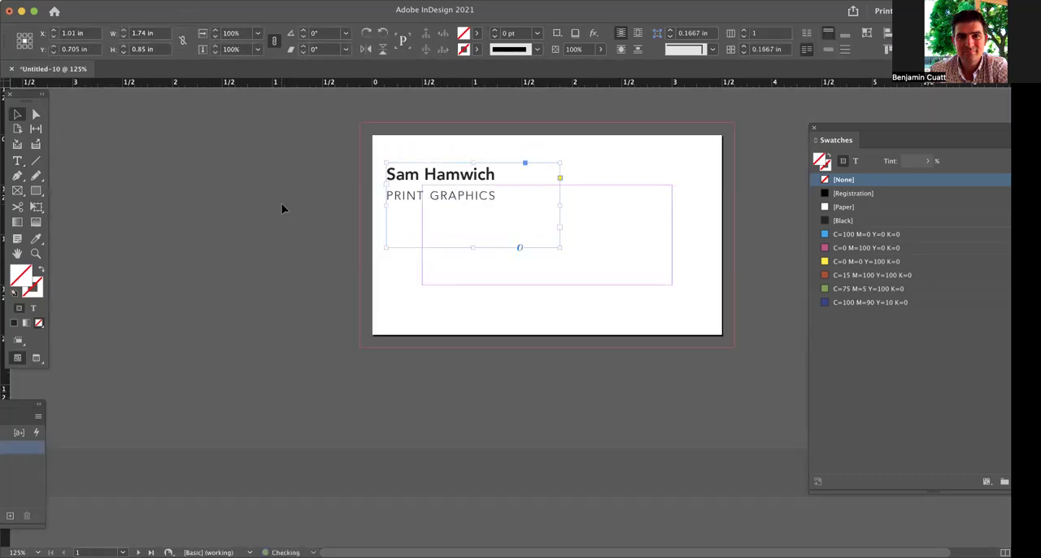
click(281, 203)
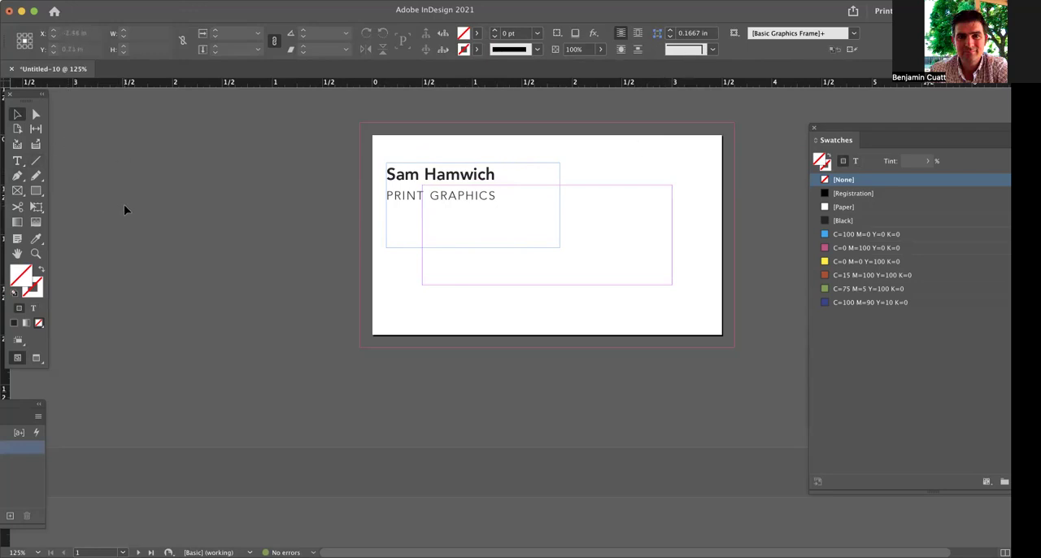
Start a Pen tool path at the upper-left corner of the bleed.
key(p)
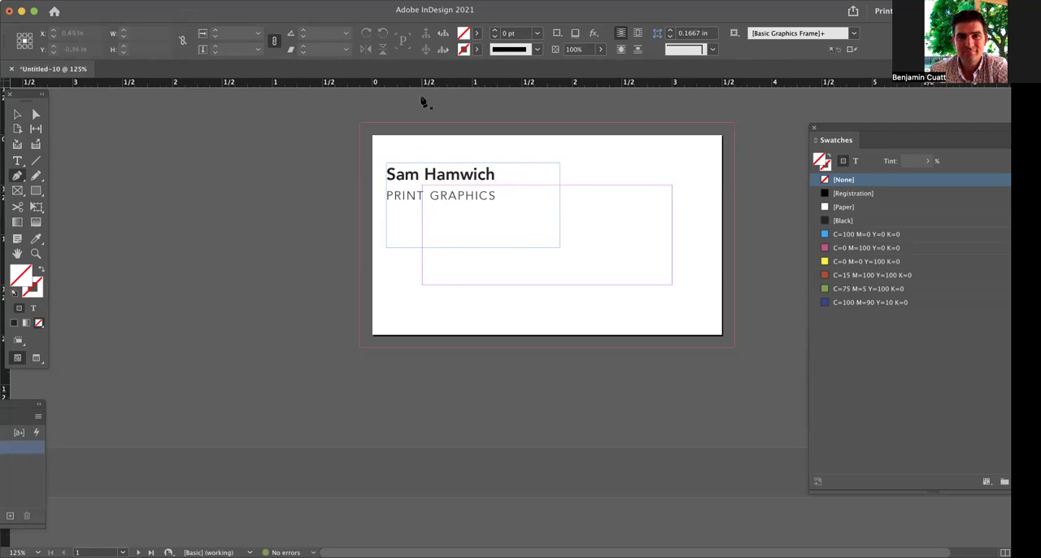
click(359, 124)
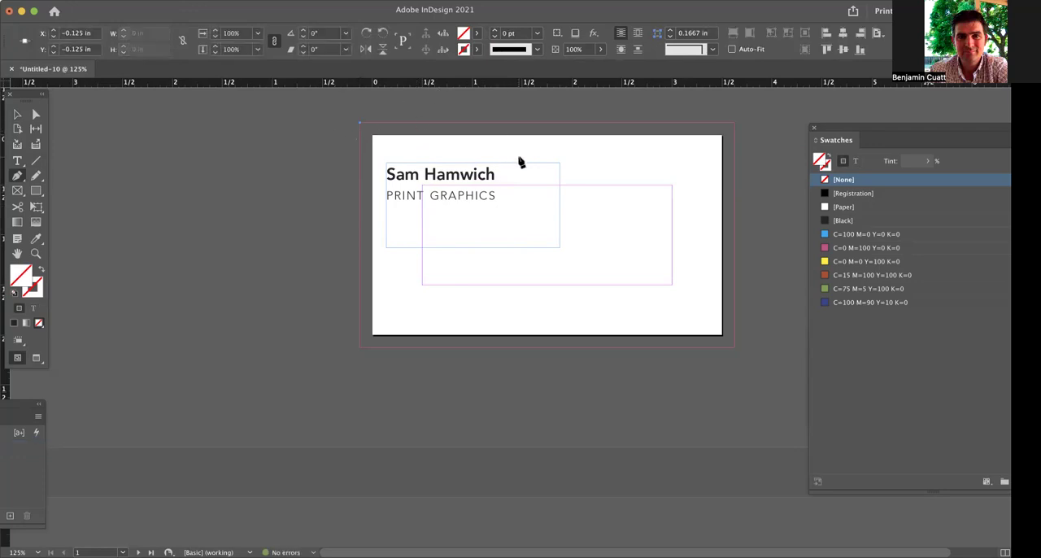
drag(568, 238, 578, 257)
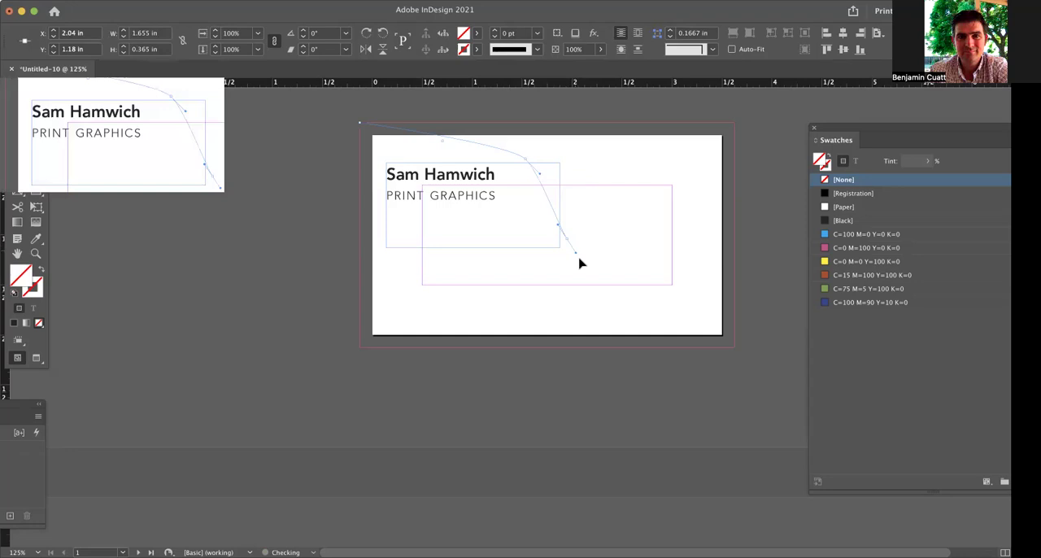
drag(620, 304, 667, 318)
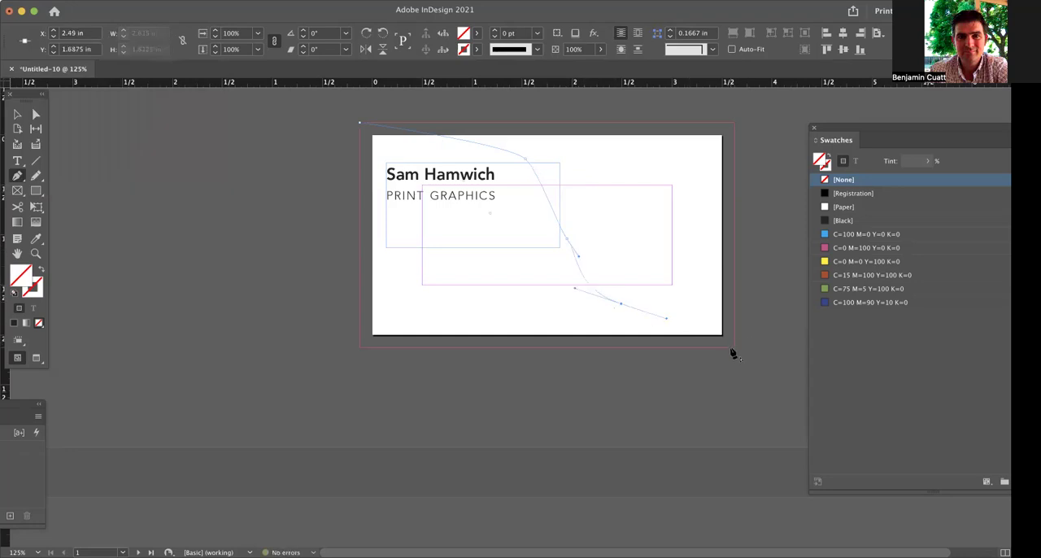
key(super+z)
key(super+z)
key(super+z)
Curve the path across the card to the lower-right bleed corner and close it beyond the card's left edge, about 4.39 by 2.68 in.
drag(548, 171, 583, 213)
drag(734, 349, 846, 409)
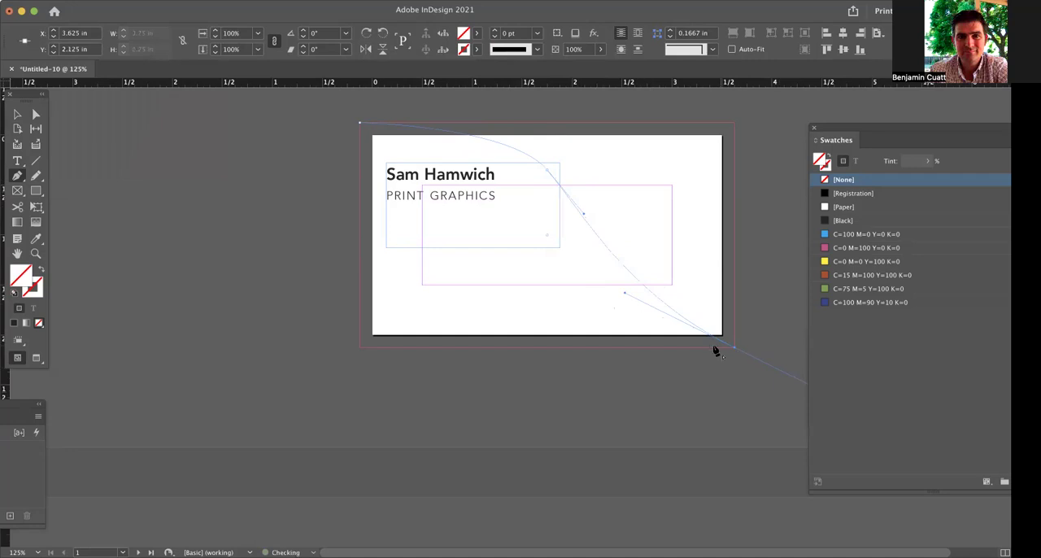
drag(327, 389, 311, 162)
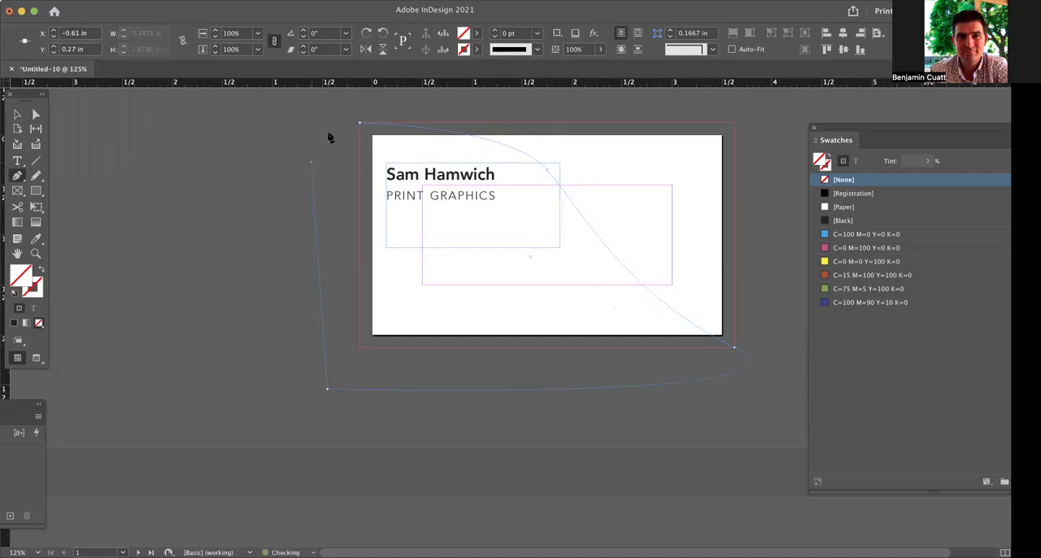
click(359, 125)
key(v)
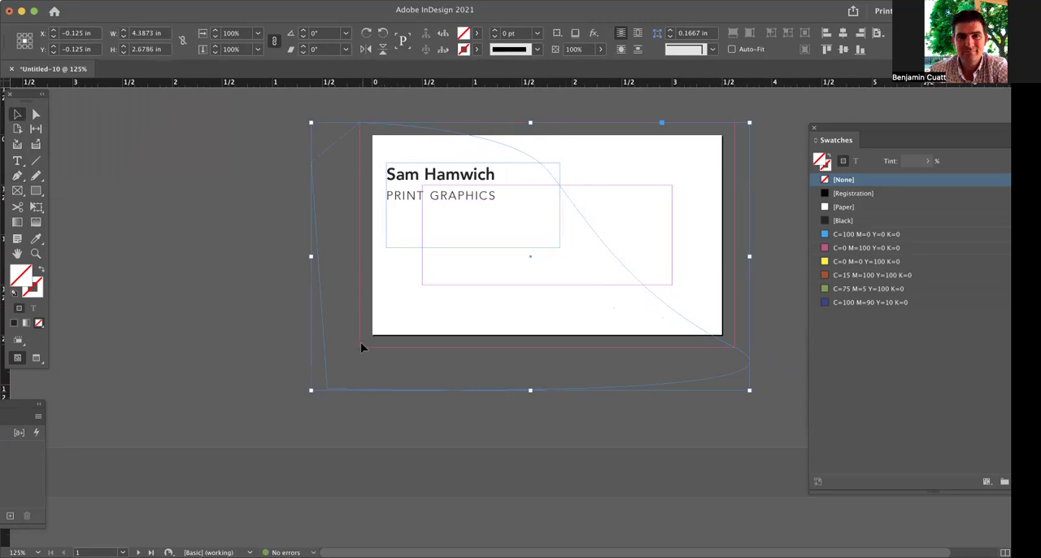
Fill the pen-drawn shape with a linear gradient and send it behind the text.
click(26, 323)
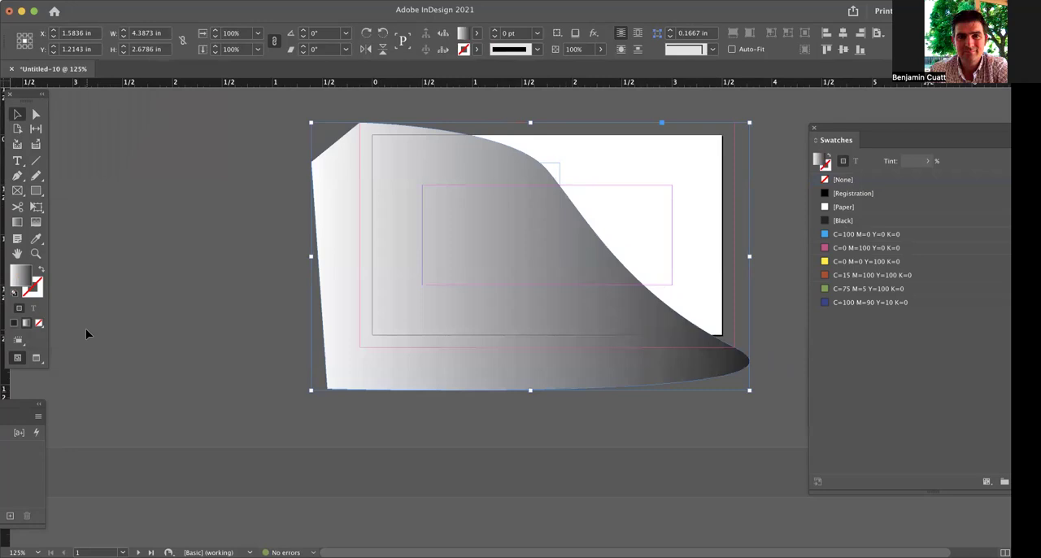
key(super+shift+bracketleft)
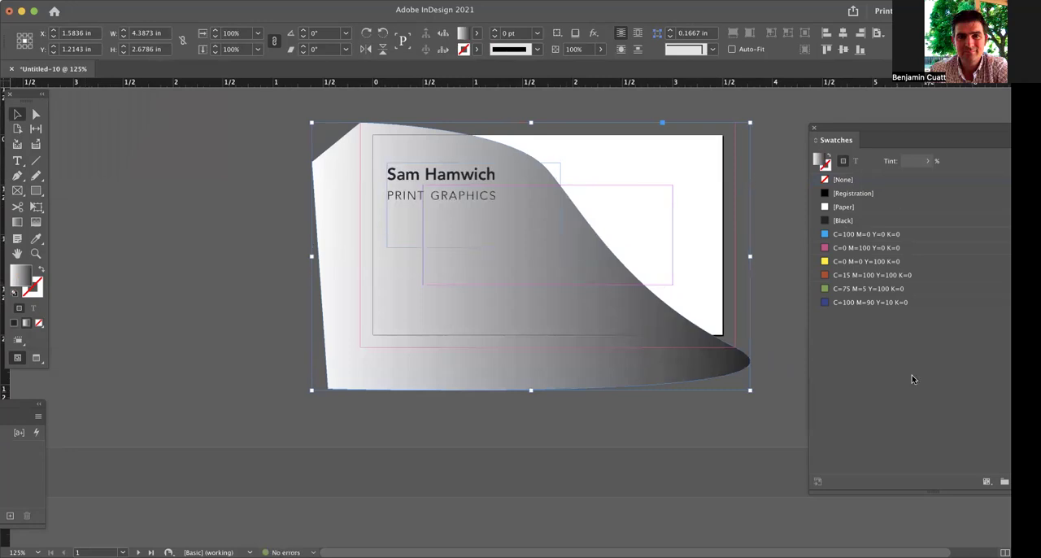
Add C=100 M=90 Y=10 K=0 and C=0 M=100 Y=0 K=0 colour stops to the shape's gradient.
drag(915, 136, 954, 168)
drag(831, 333, 766, 372)
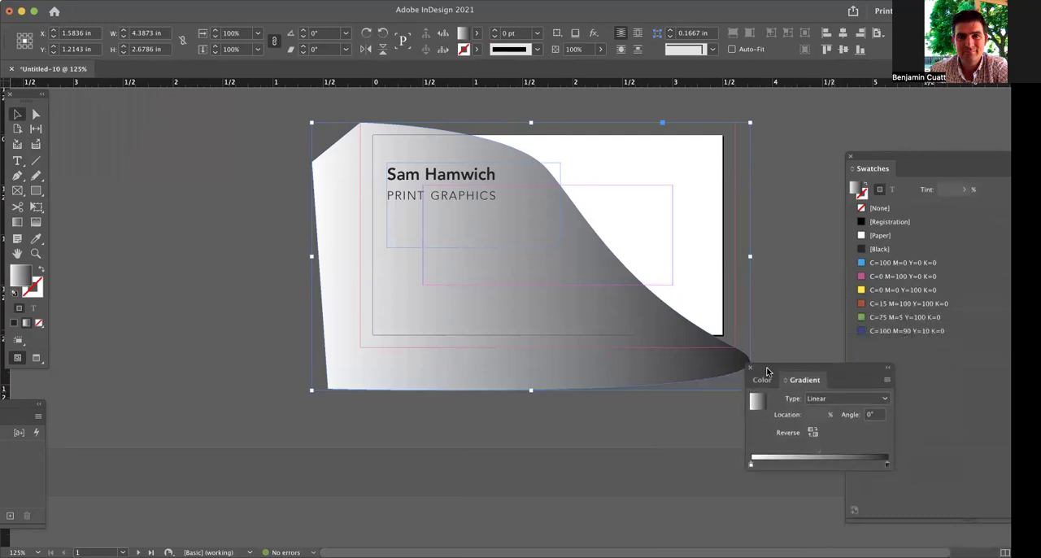
drag(881, 331, 801, 464)
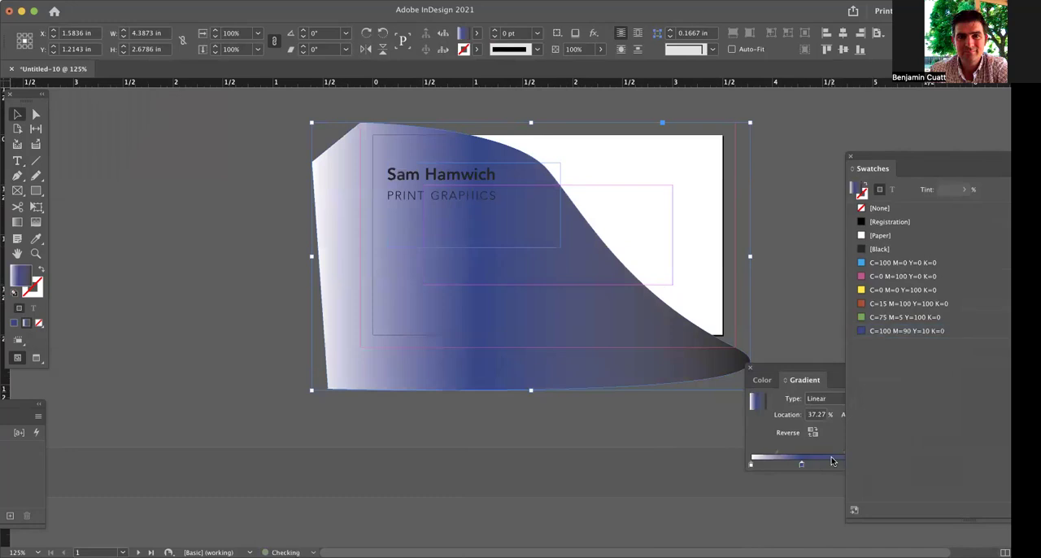
drag(878, 281, 813, 355)
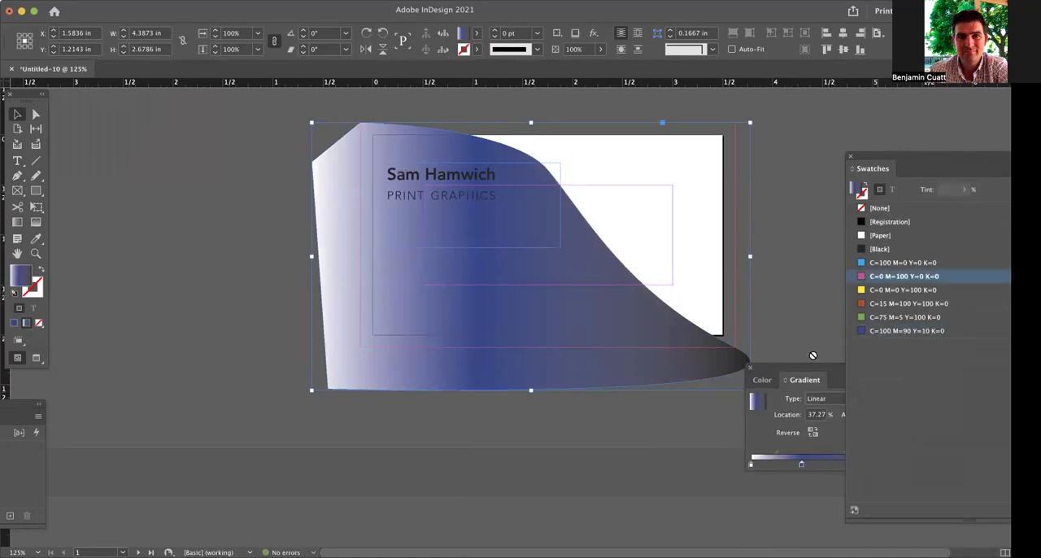
drag(769, 468, 765, 464)
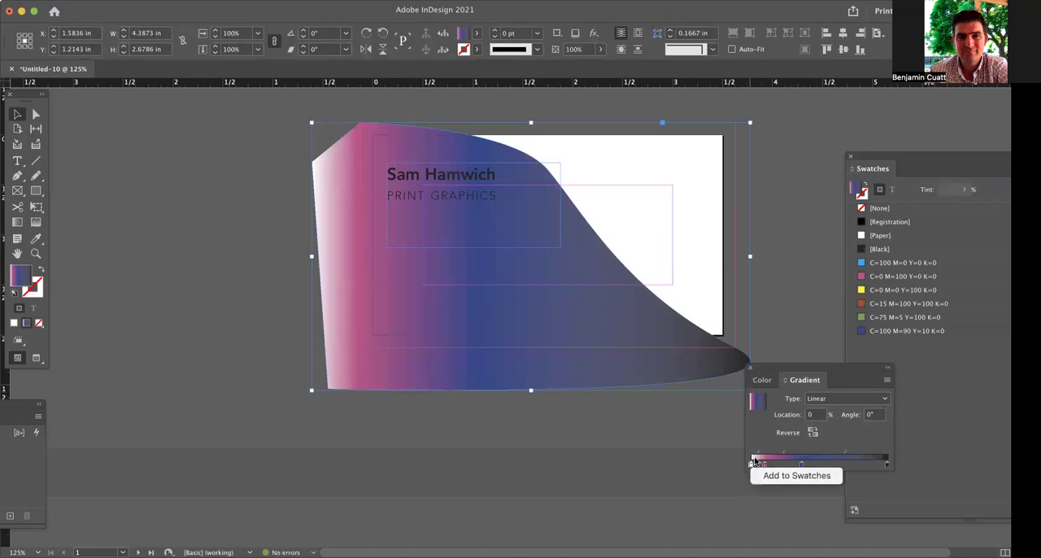
Reduce the gradient to its magenta and blue stops at opposite ends, and reverse its direction.
drag(752, 466, 786, 497)
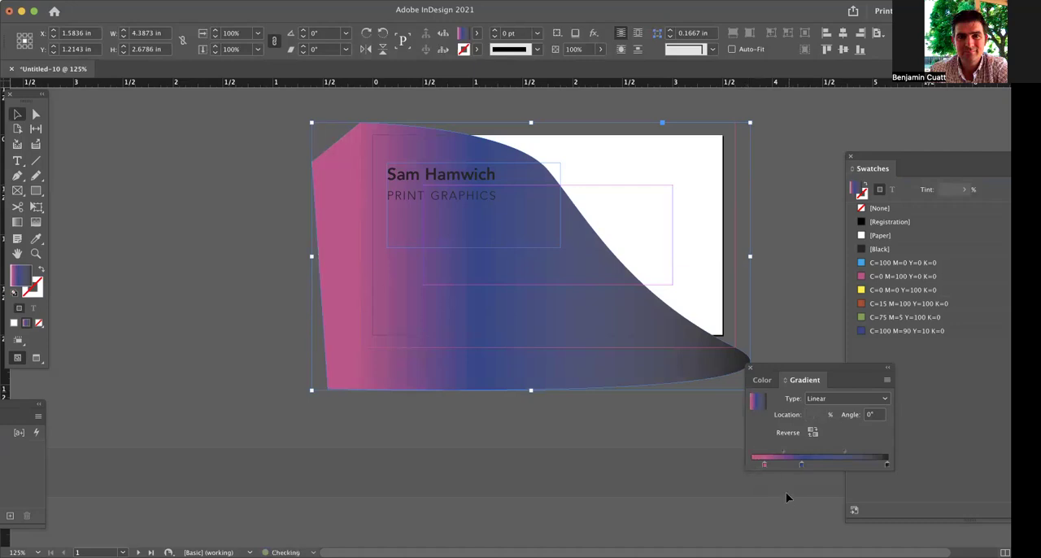
drag(885, 465, 867, 520)
drag(797, 460, 901, 464)
drag(765, 465, 742, 464)
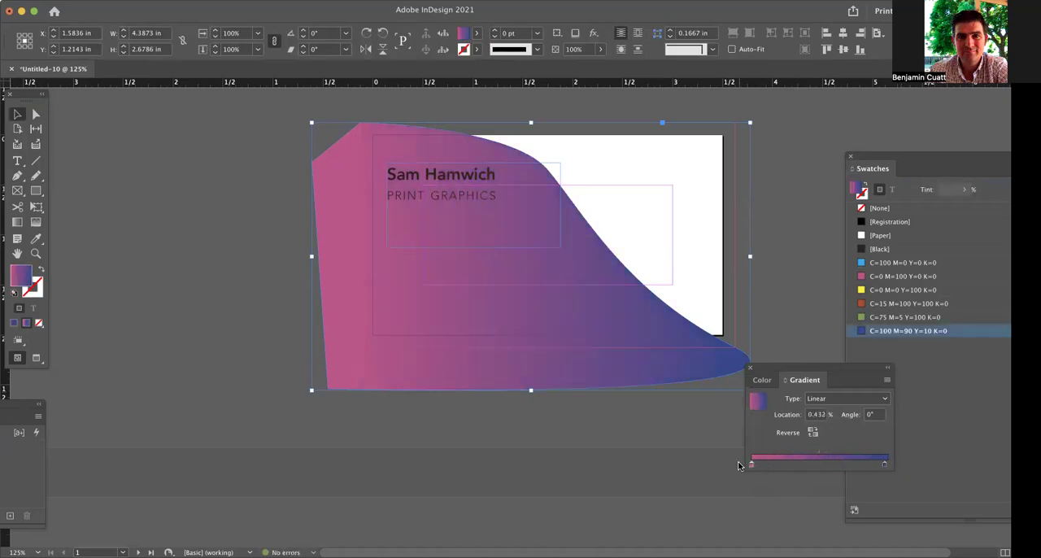
click(813, 432)
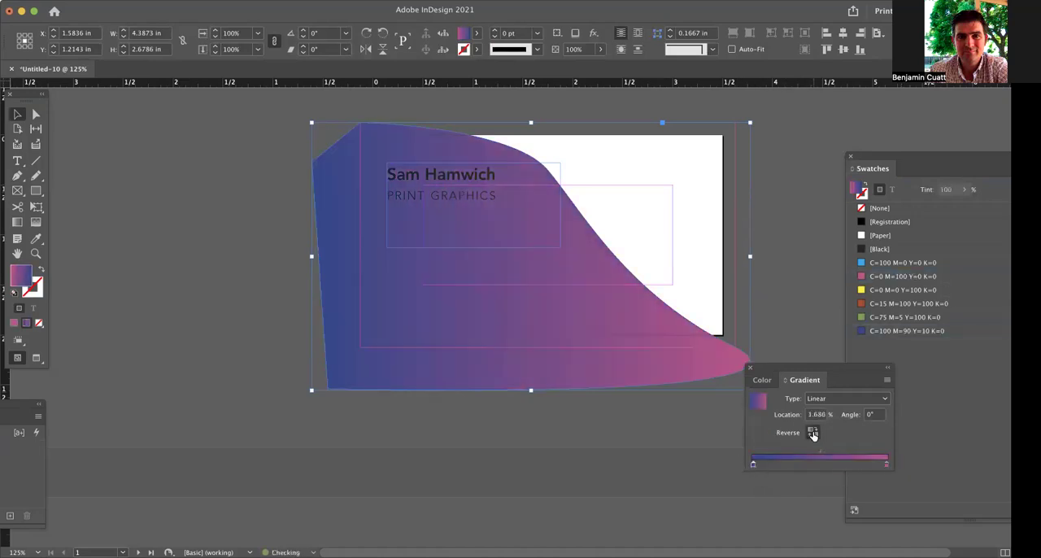
Set the fill of the name and title text to [Paper] and deselect the frame.
double_click(519, 244)
key(super+a)
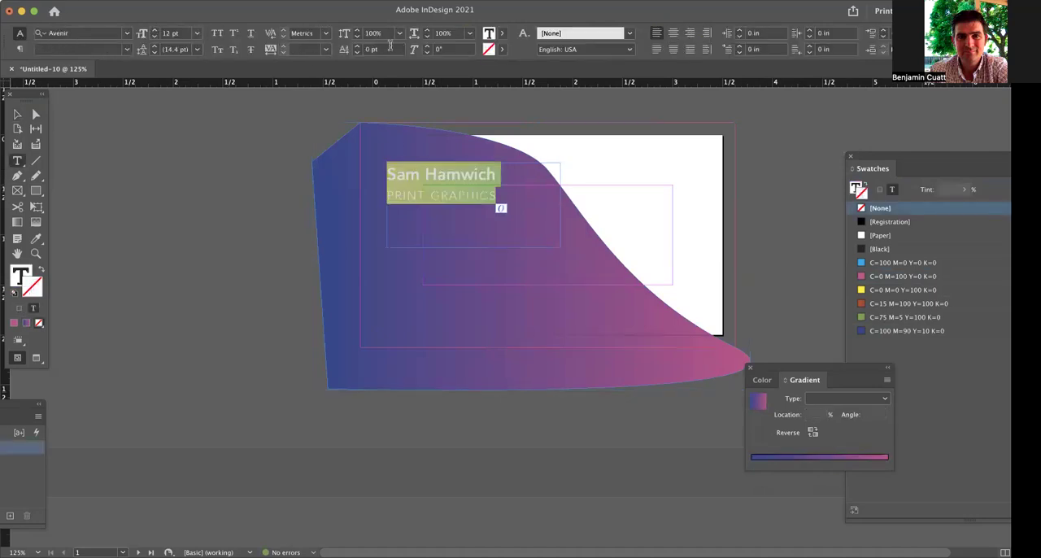
click(501, 36)
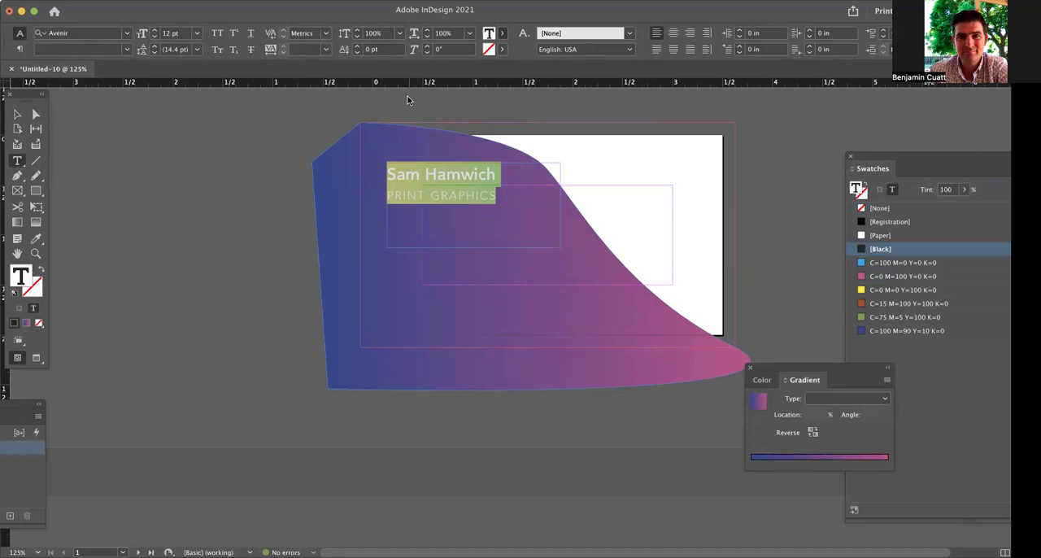
click(410, 97)
click(18, 114)
click(239, 179)
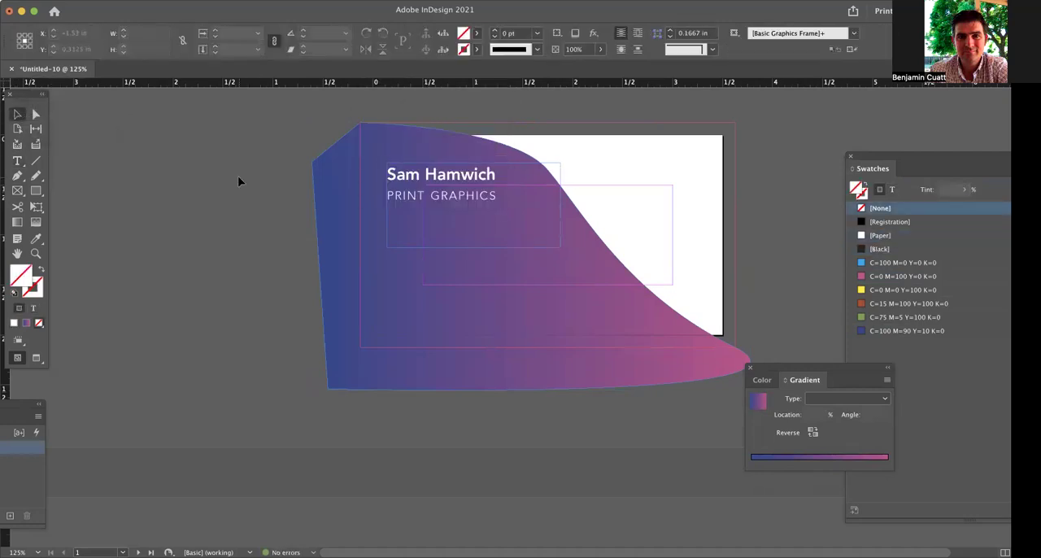
Preview the card without guides, and move the gradient shape so its centre is at about X 1.474 in, Y 0.909 in.
key(w)
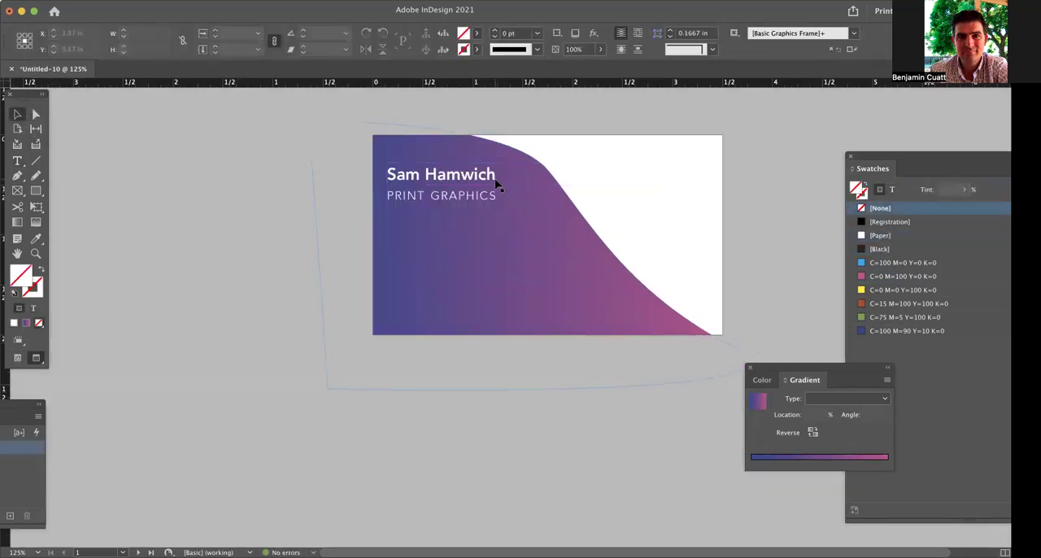
click(516, 154)
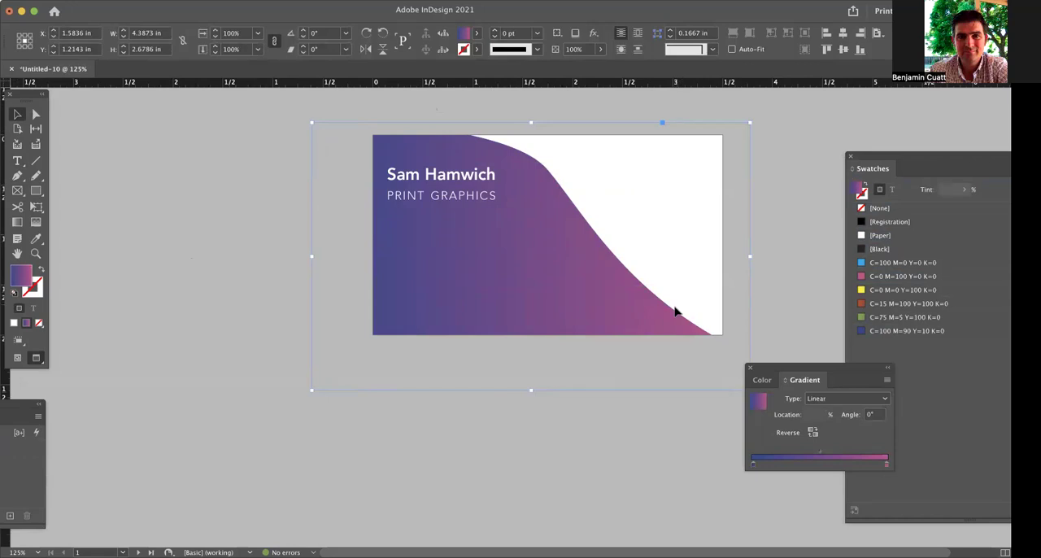
drag(675, 308, 678, 305)
key(a)
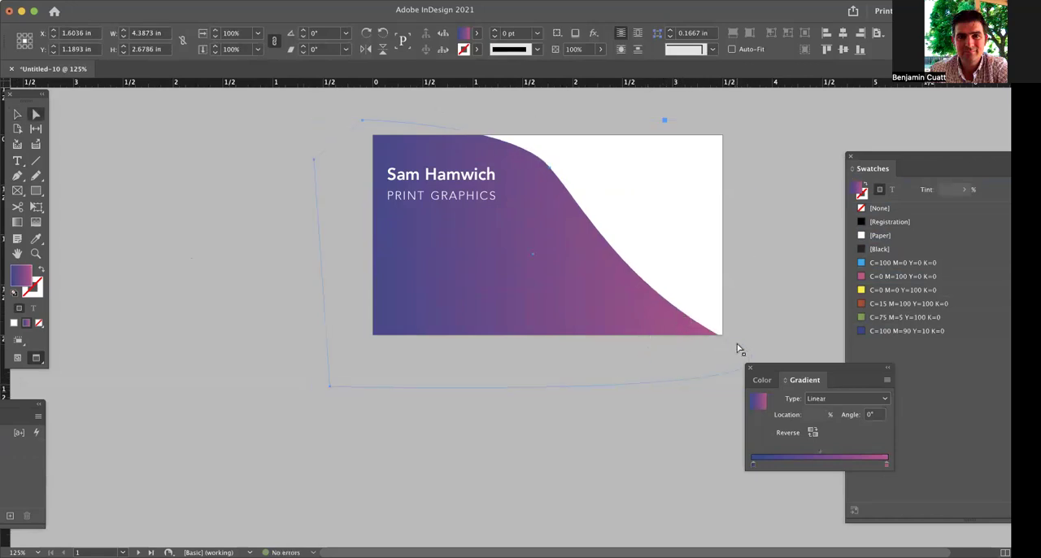
drag(738, 350, 745, 324)
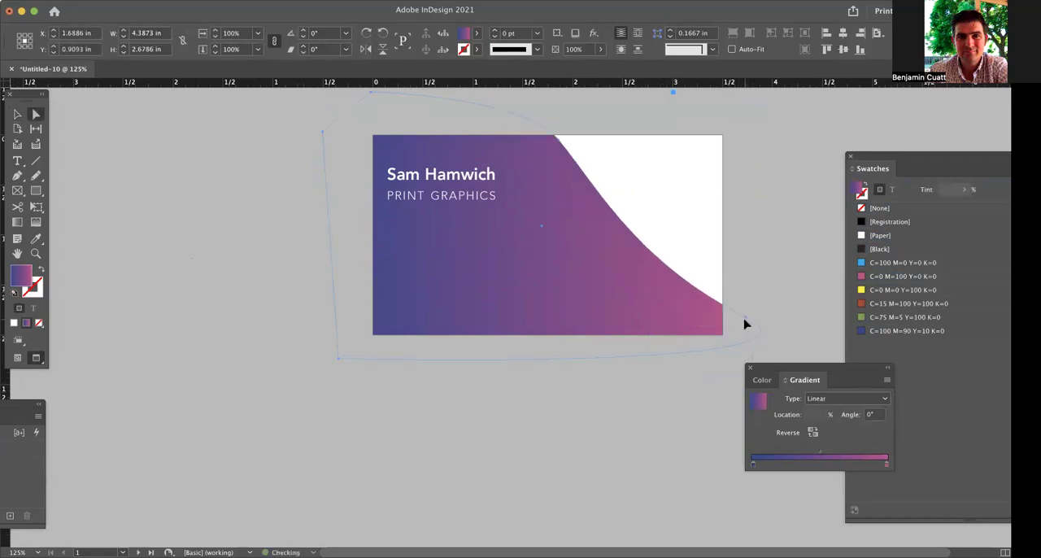
drag(595, 289, 575, 289)
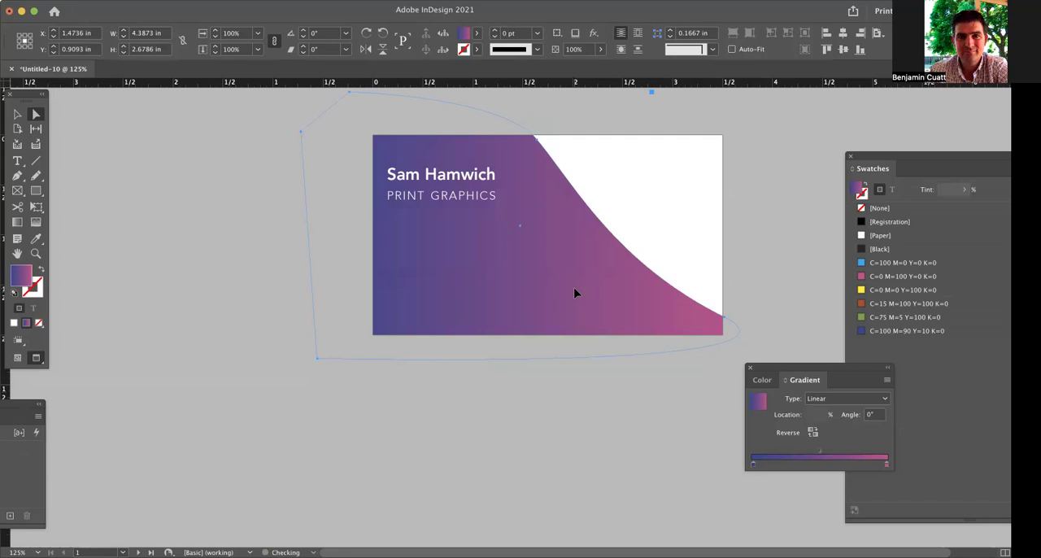
click(279, 244)
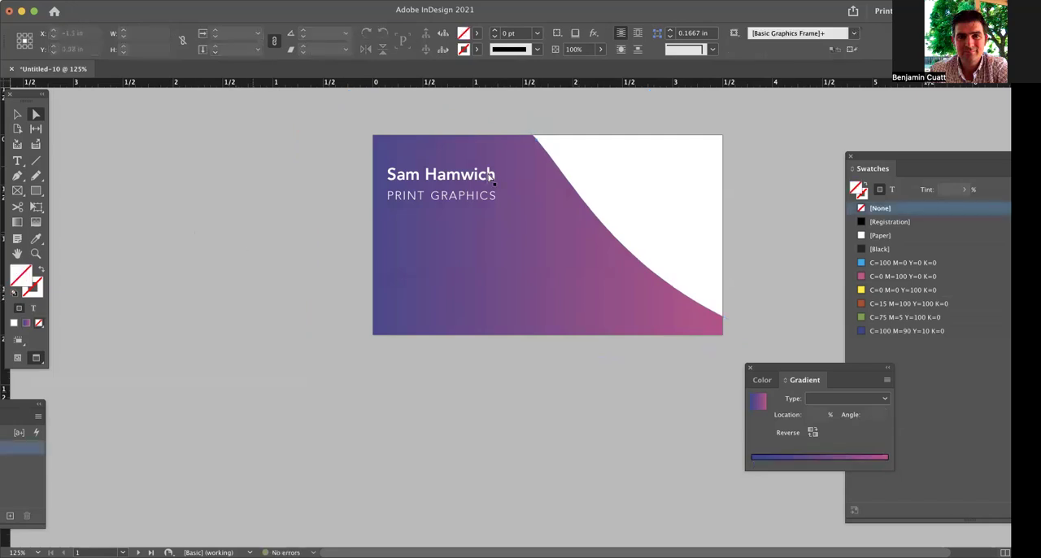
Duplicate the name and title text frame near the card's lower edge and widen the copy toward the right card edge.
click(17, 114)
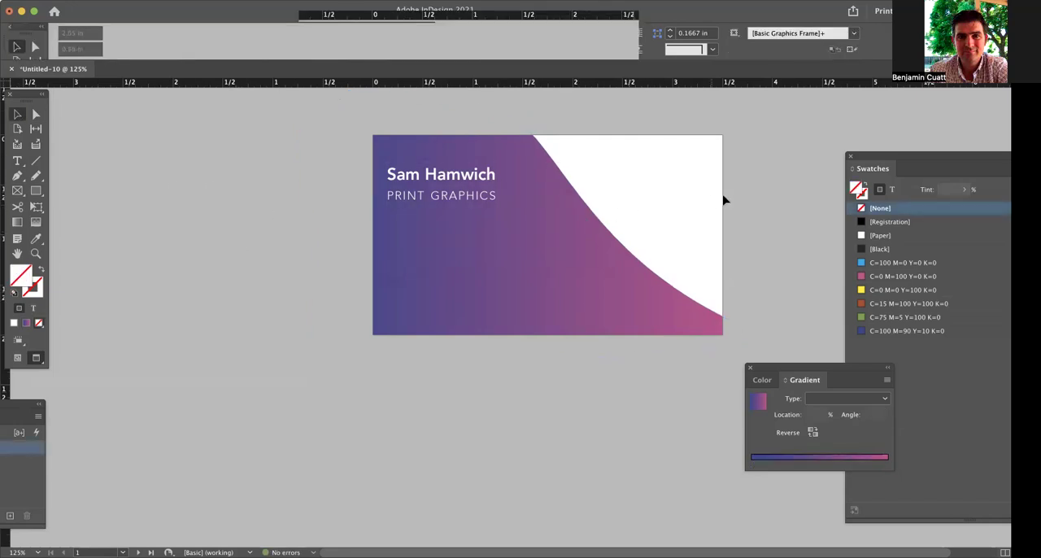
drag(470, 190, 480, 320)
drag(560, 332, 689, 332)
Replace the duplicated frame's text with the phone number and postal address pasted from another application.
triple_click(567, 316)
key(super+a)
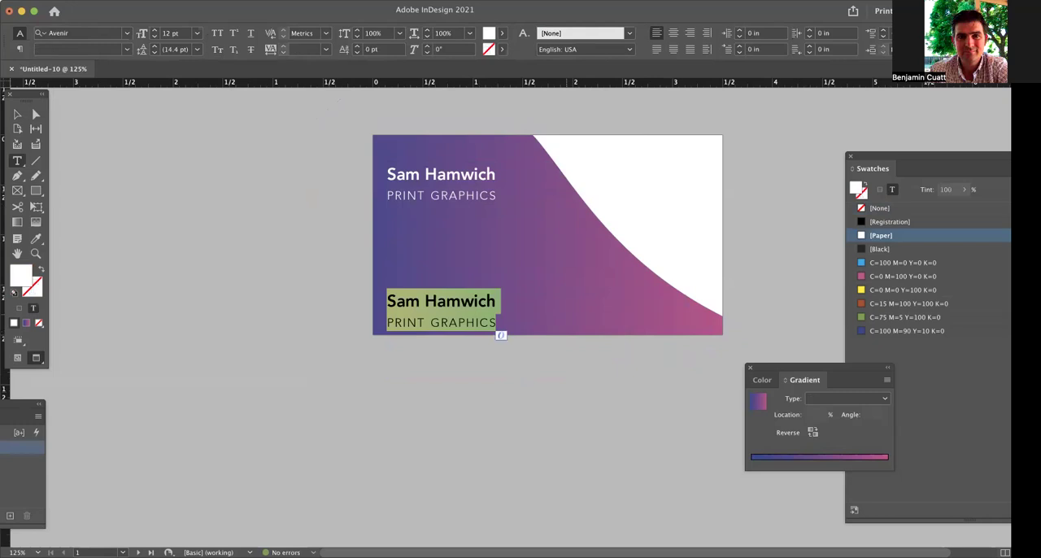
key(BackSpace)
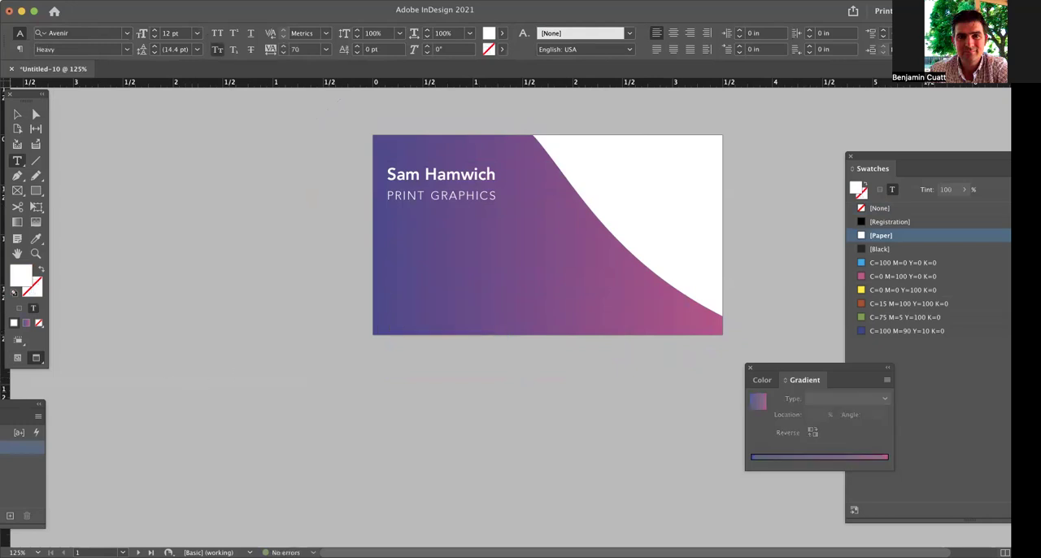
key(super+Tab)
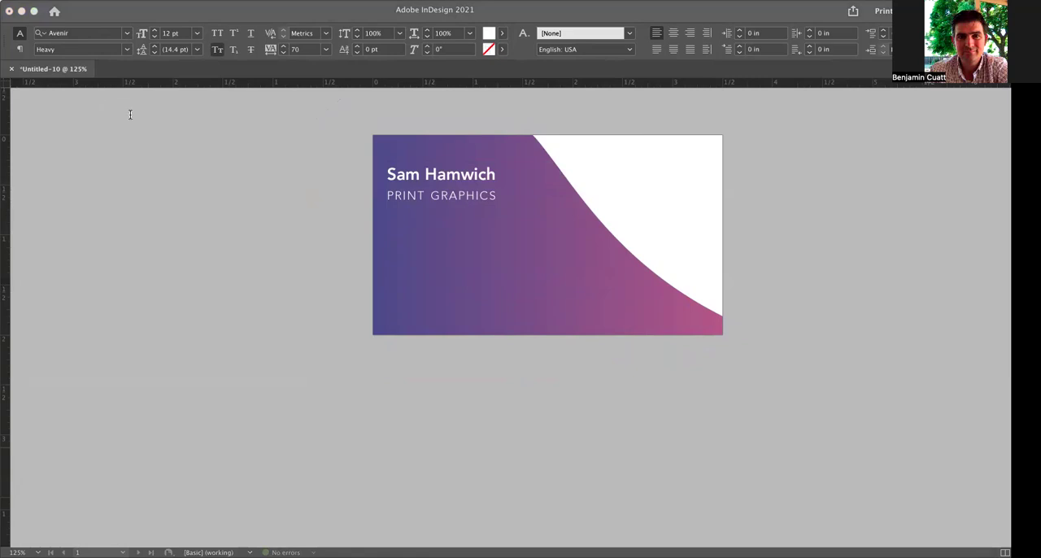
key(super+Tab)
key(super+v)
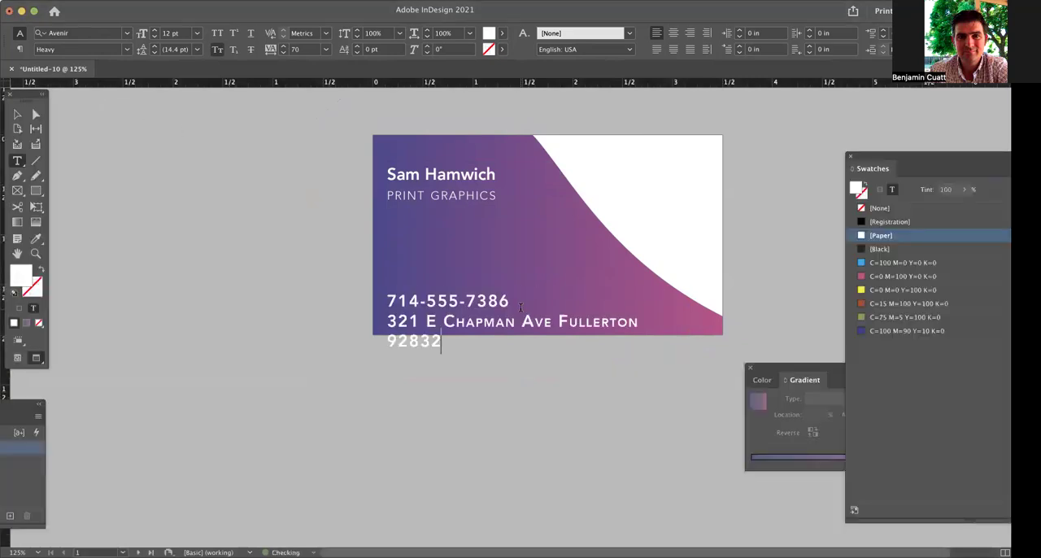
Reduce the phone number and address text to 6 pt.
drag(440, 342, 372, 300)
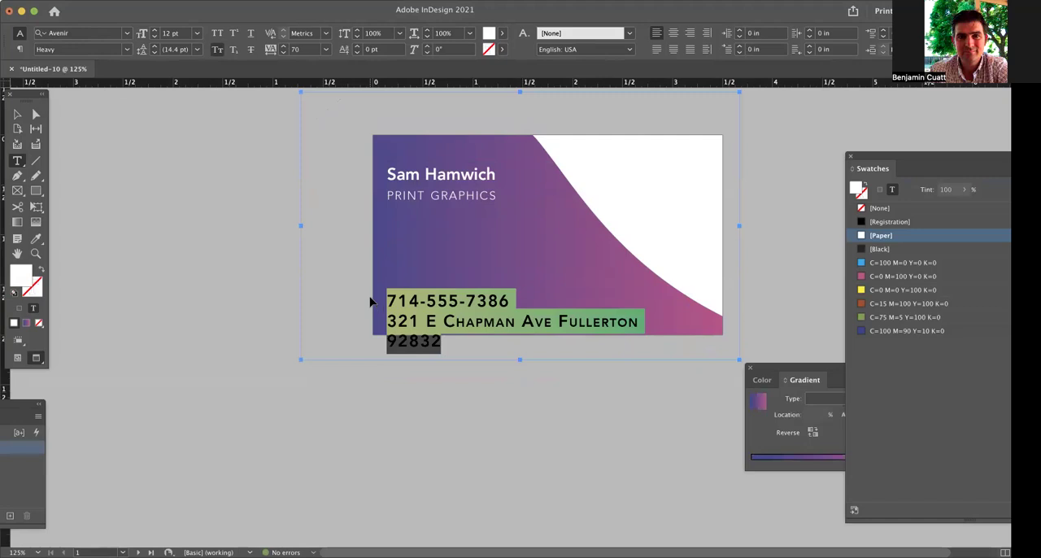
key(super+shift+comma)
key(super+shift+comma)
key(super+shift+comma)
key(super+shift+comma)
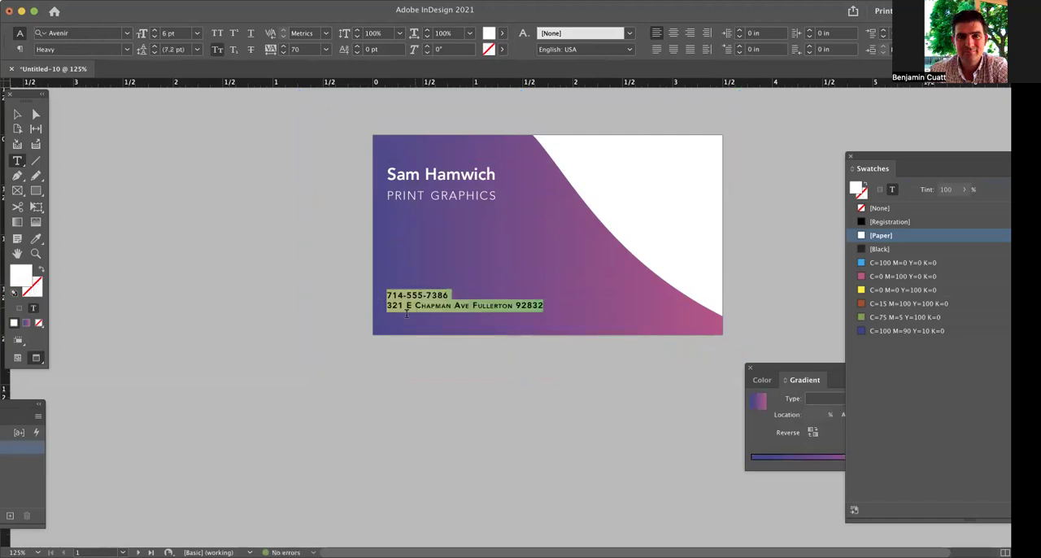
Join the phone number and address on one line separated by "|", and move their frame slightly down.
click(386, 305)
key(BackSpace)
text(|)
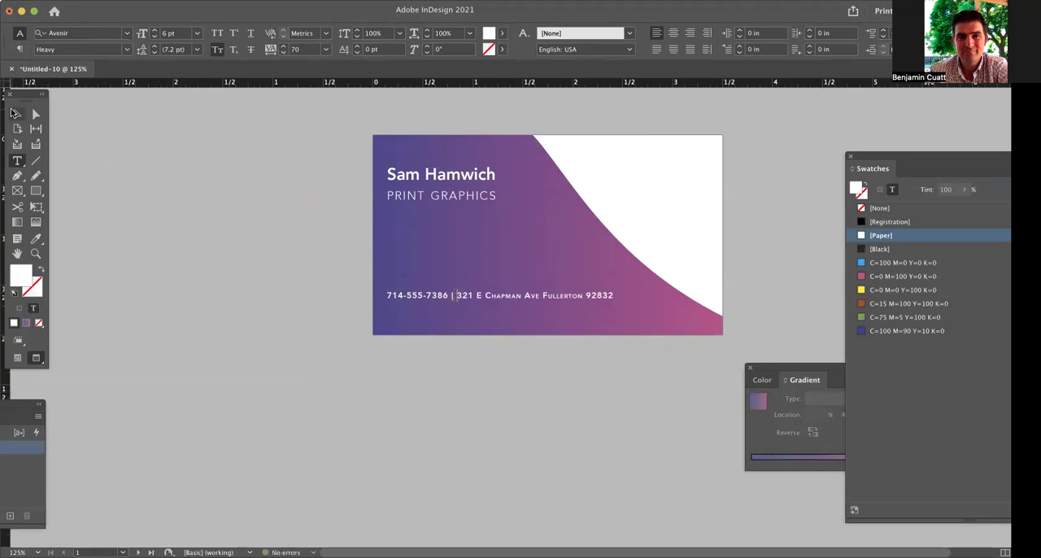
click(14, 112)
key(shift+Down)
Set the postal address after the "|" to the Avenir Book style.
double_click(473, 309)
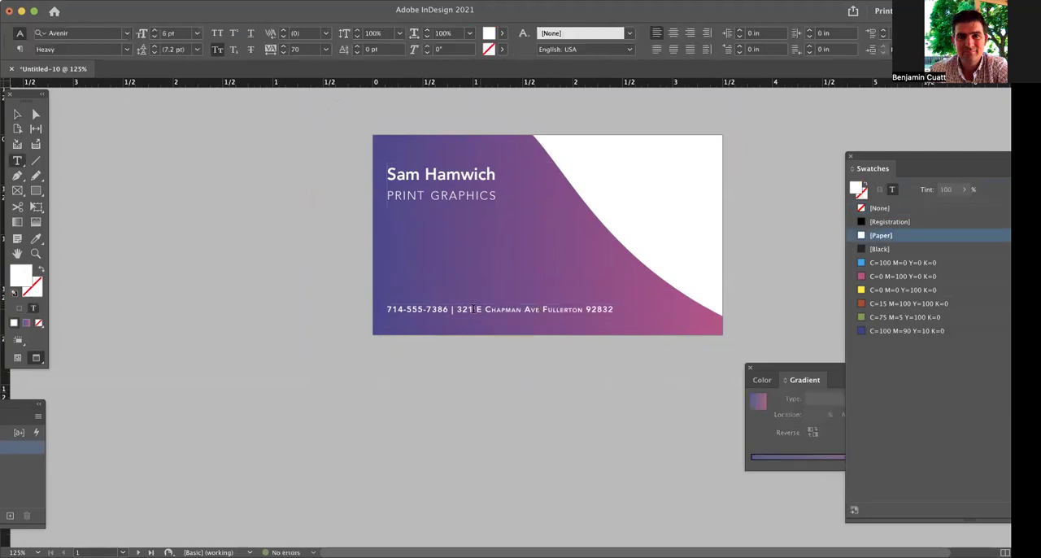
drag(457, 309, 611, 307)
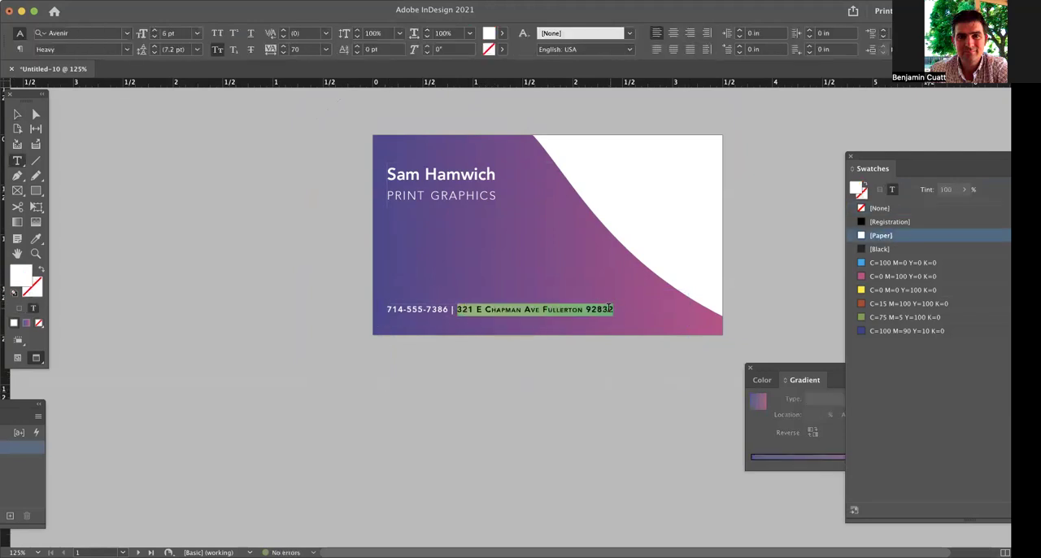
click(126, 50)
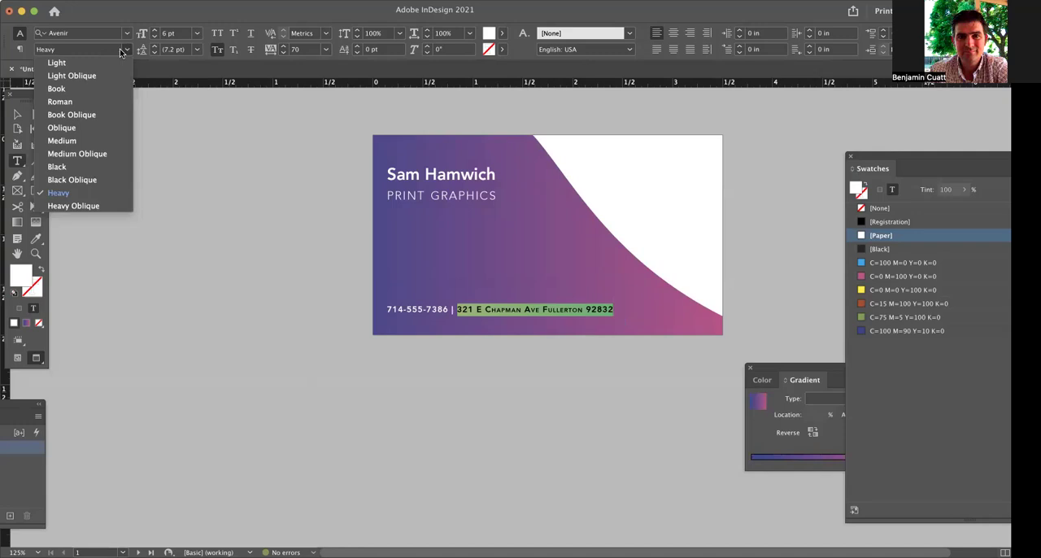
click(74, 87)
click(269, 220)
click(17, 114)
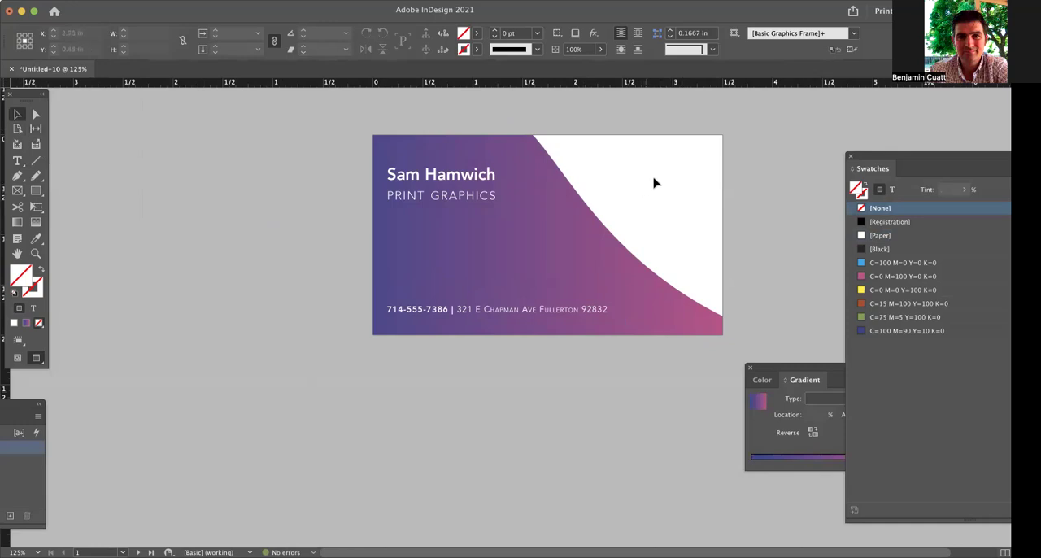
Add a text frame about 0.75 in square in the card's white area and enter "SH".
key(t)
drag(628, 155, 719, 233)
text(SH)
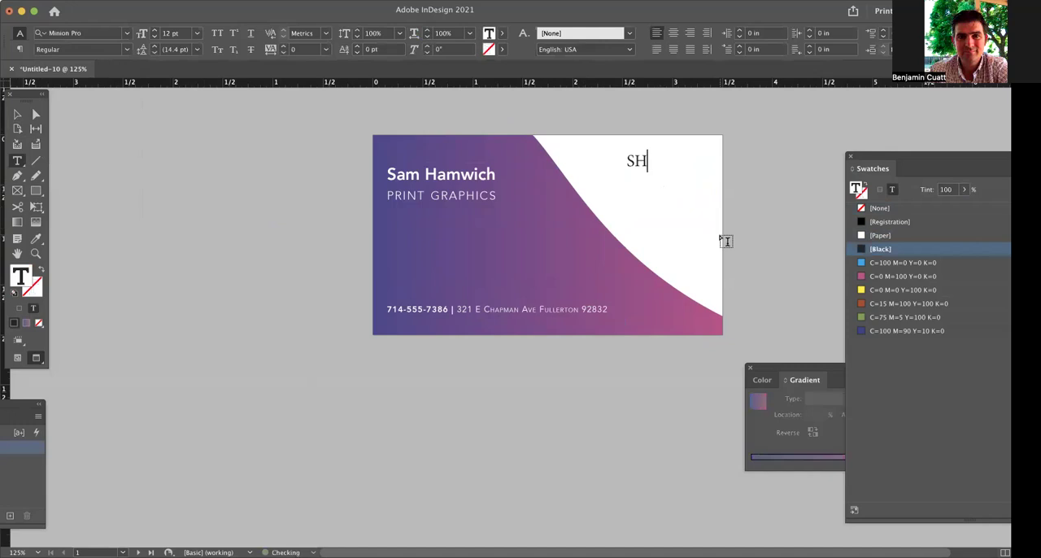
Set the SH text to the Avenir Next Condensed Heavy font.
drag(658, 160, 611, 158)
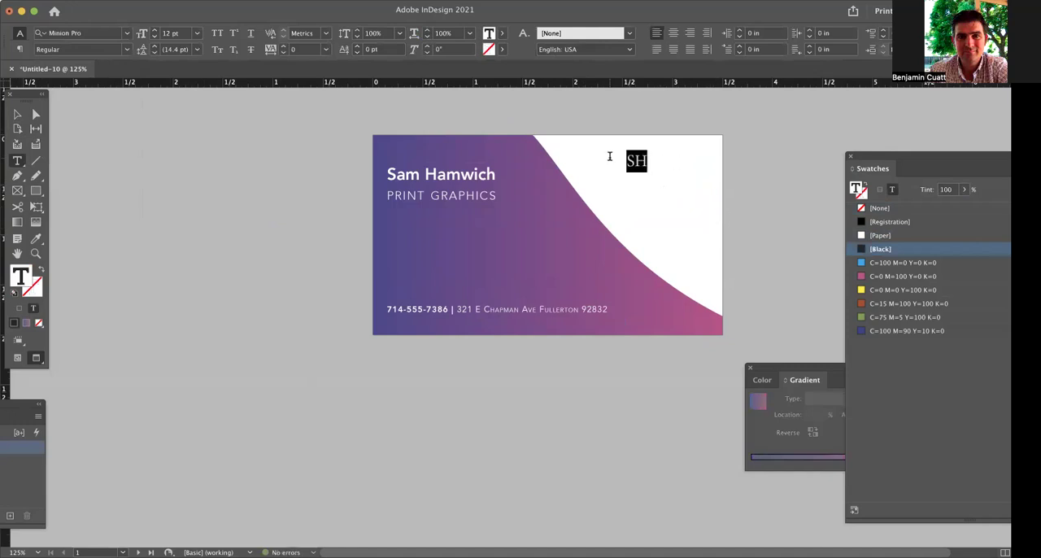
click(91, 36)
text(avenir)
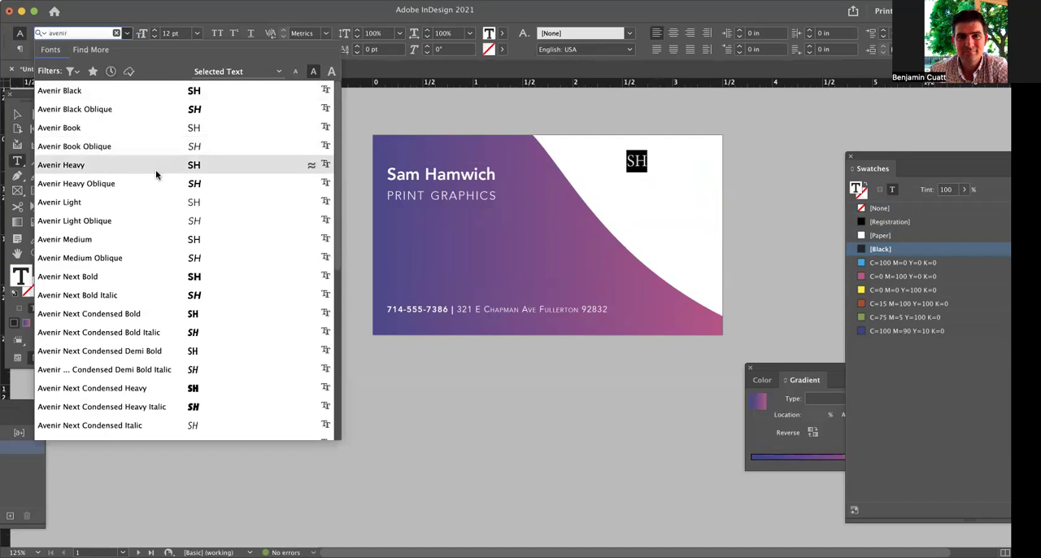
click(158, 389)
click(14, 114)
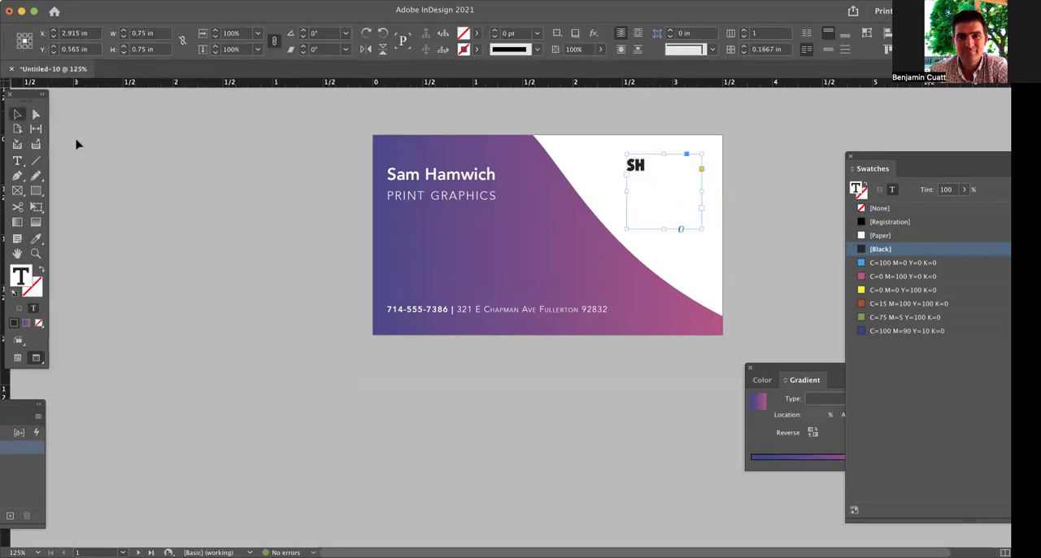
click(326, 187)
Fit the SH frame to its text and scale frame and text together to about 1.06 by 0.95 in.
click(634, 168)
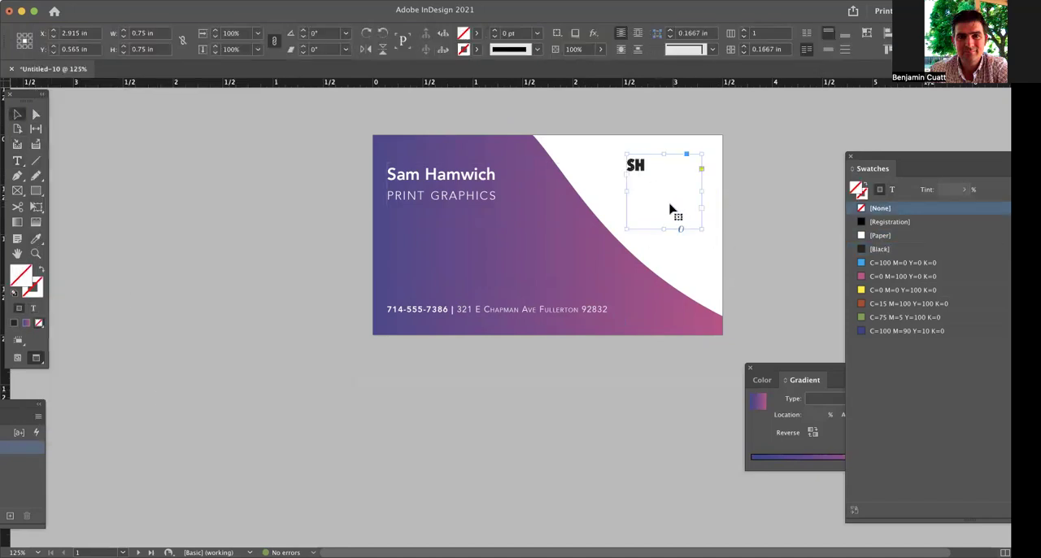
double_click(702, 229)
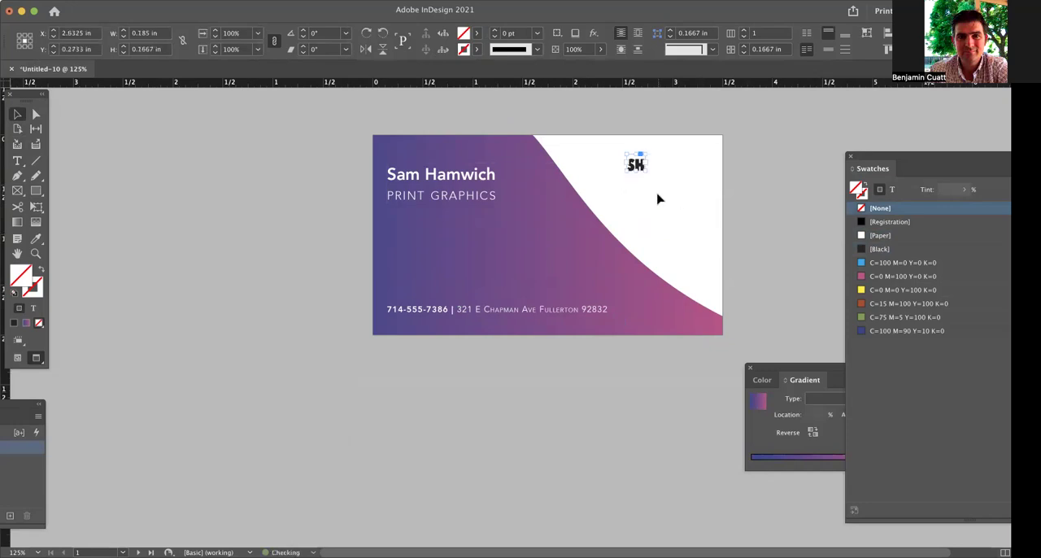
drag(645, 171, 696, 216)
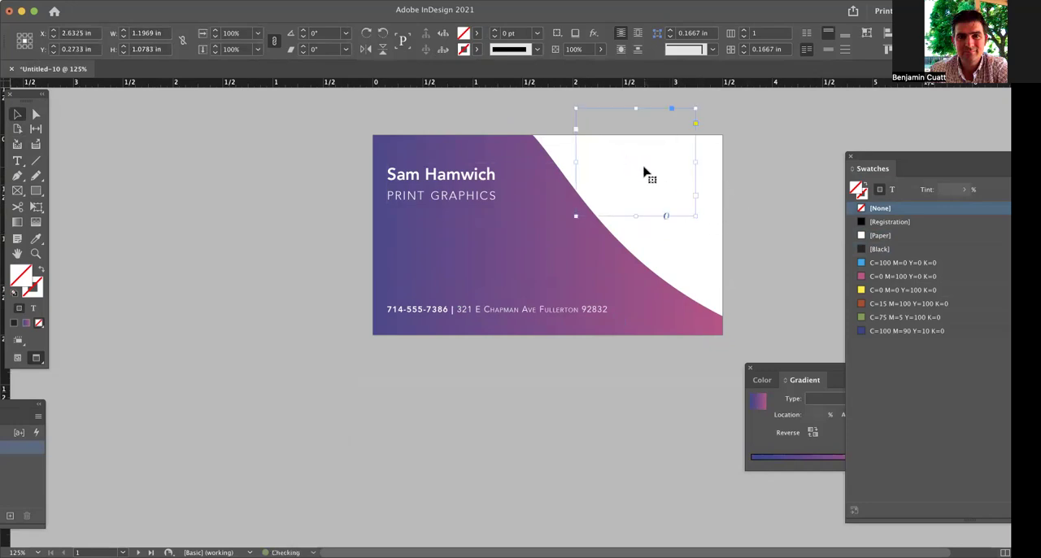
key(super+z)
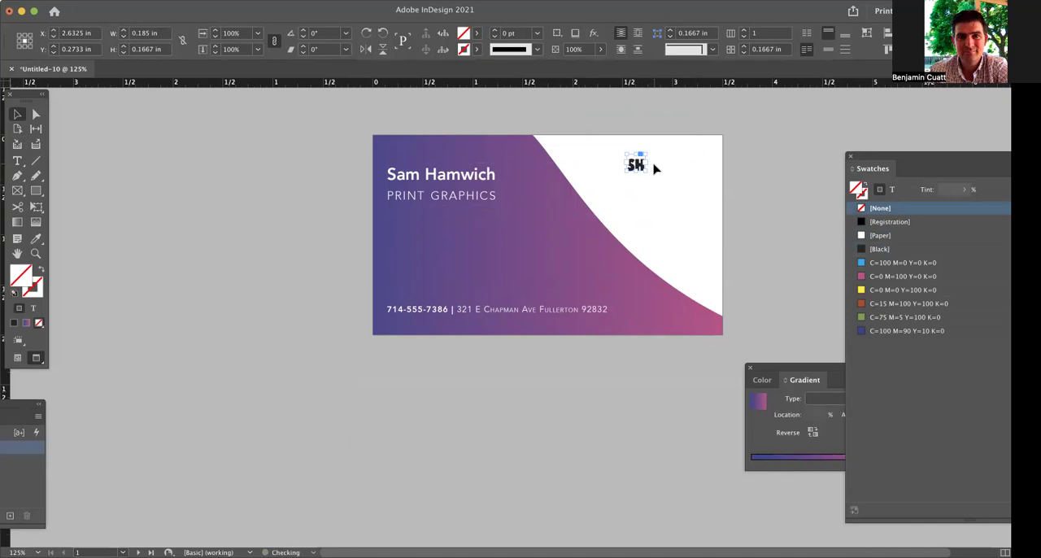
drag(648, 171, 687, 186)
key(i)
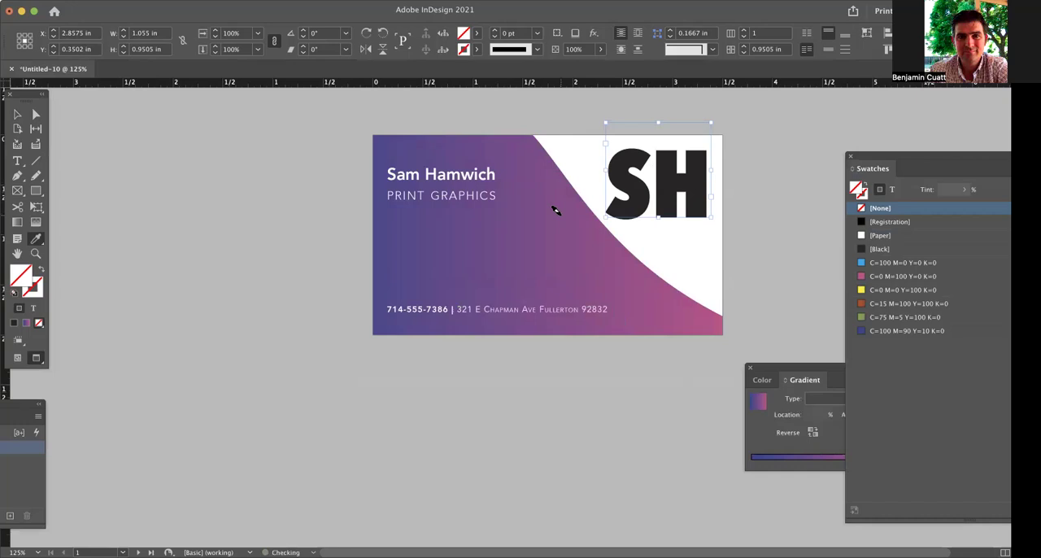
click(23, 324)
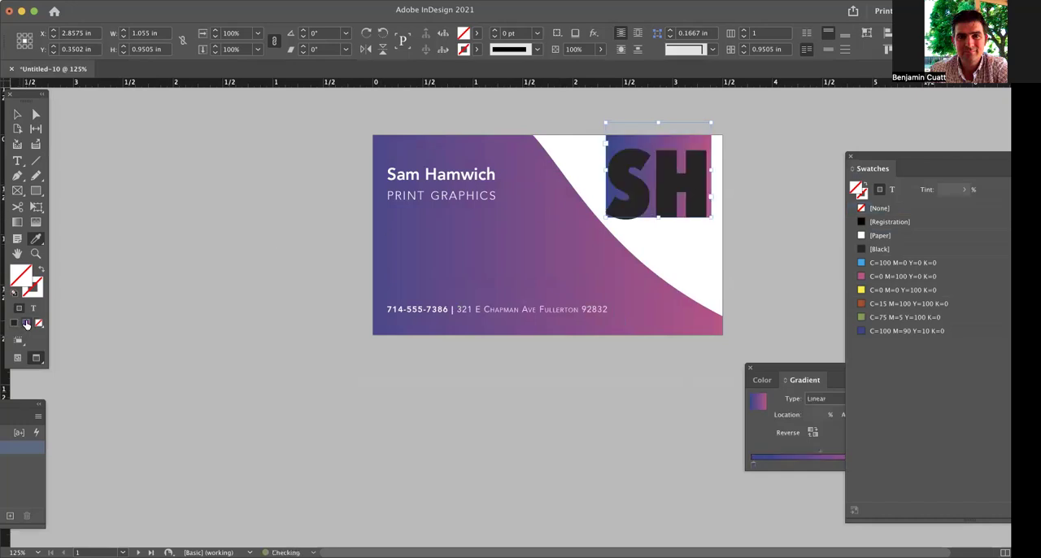
click(39, 323)
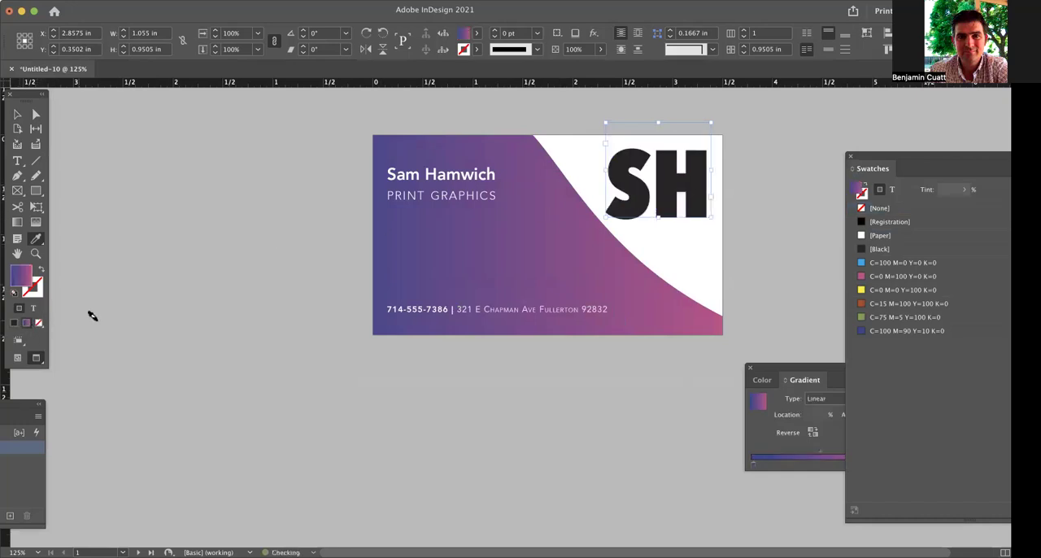
click(18, 115)
click(97, 147)
Fill the SH letters themselves with the blue-to-pink linear gradient.
click(657, 207)
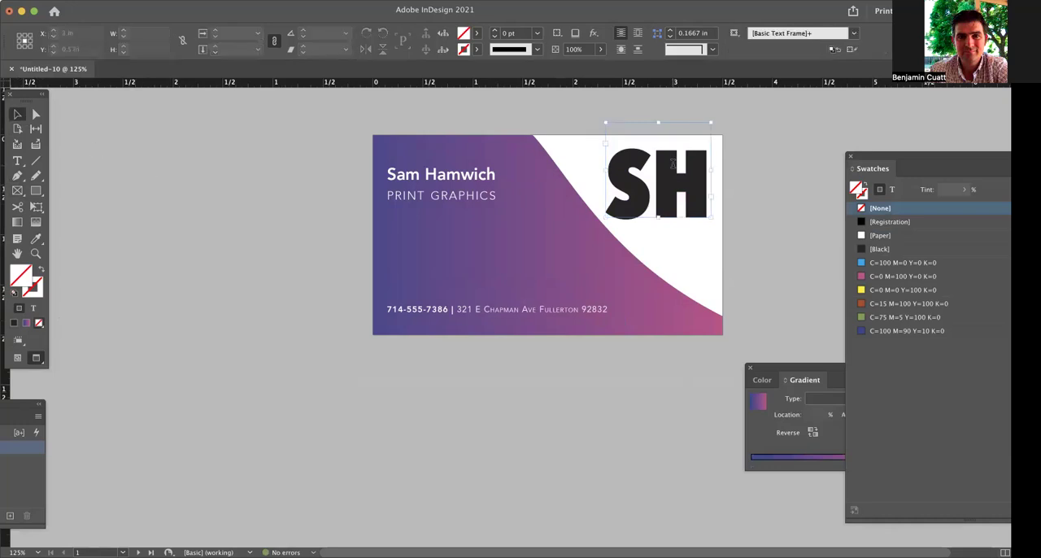
triple_click(657, 208)
click(26, 323)
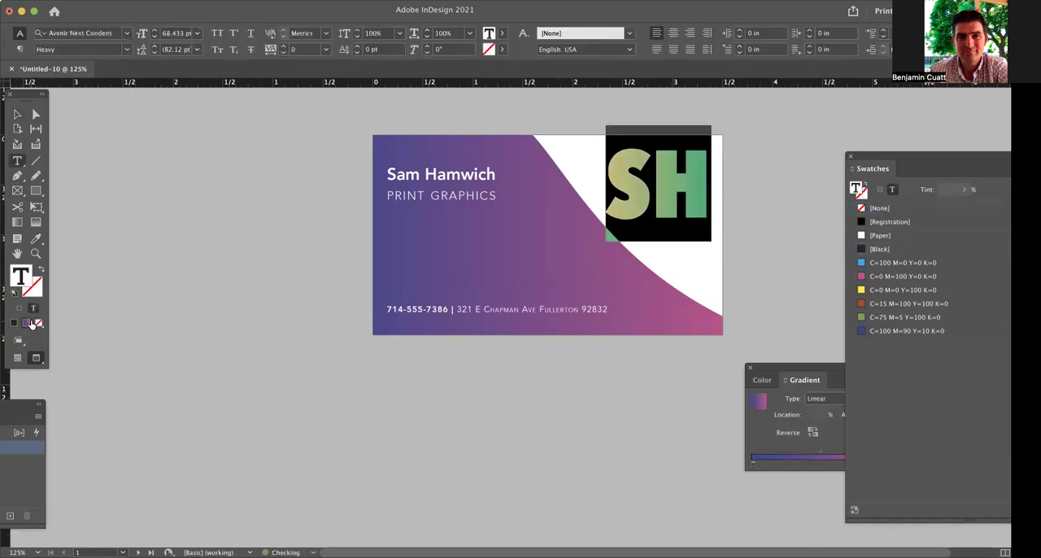
click(209, 221)
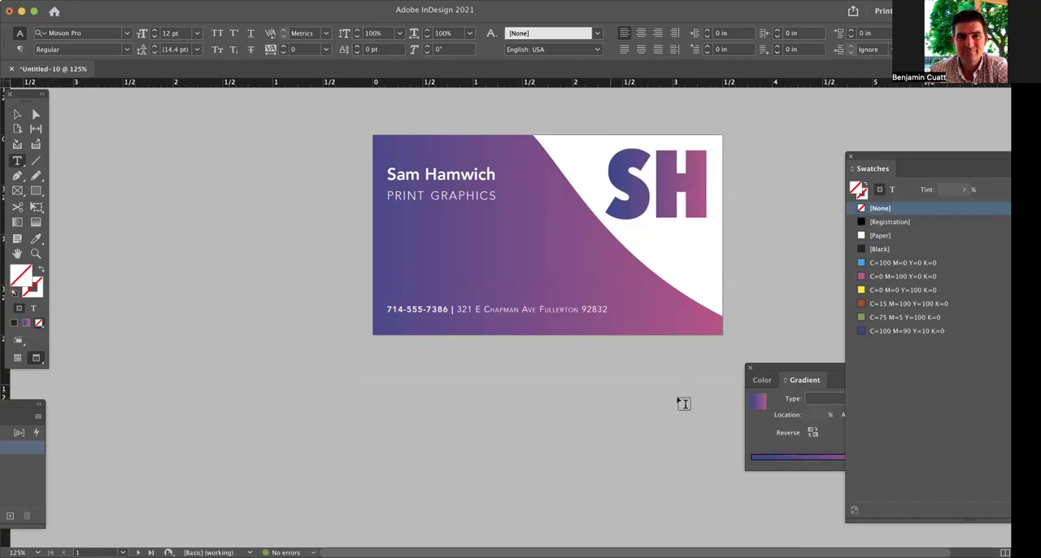
click(18, 114)
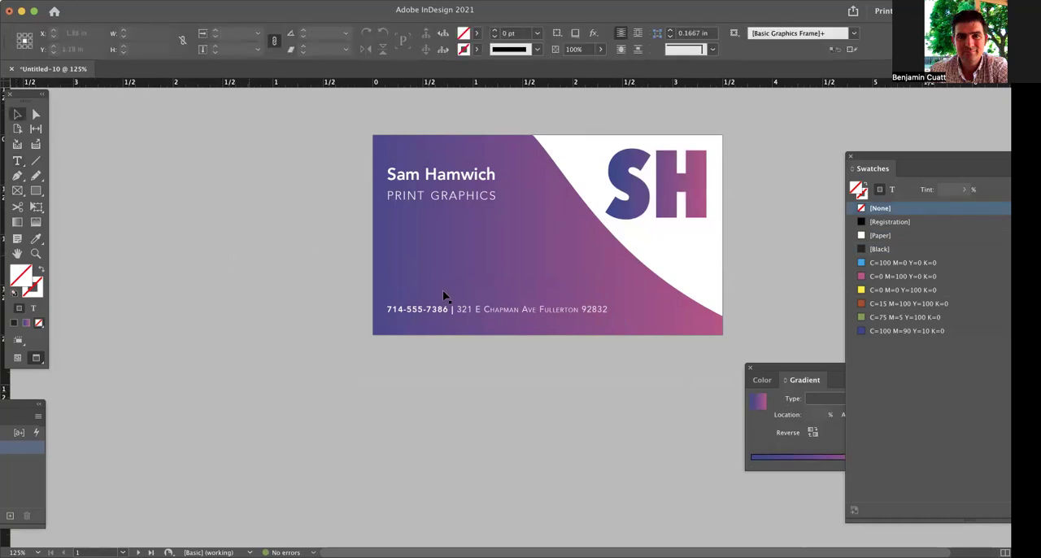
Draw a rectangle about 4.02 by 2.31 in covering page 2 past its edges and fill it with the blue-to-pink linear gradient.
scroll(558, 254, down, 10)
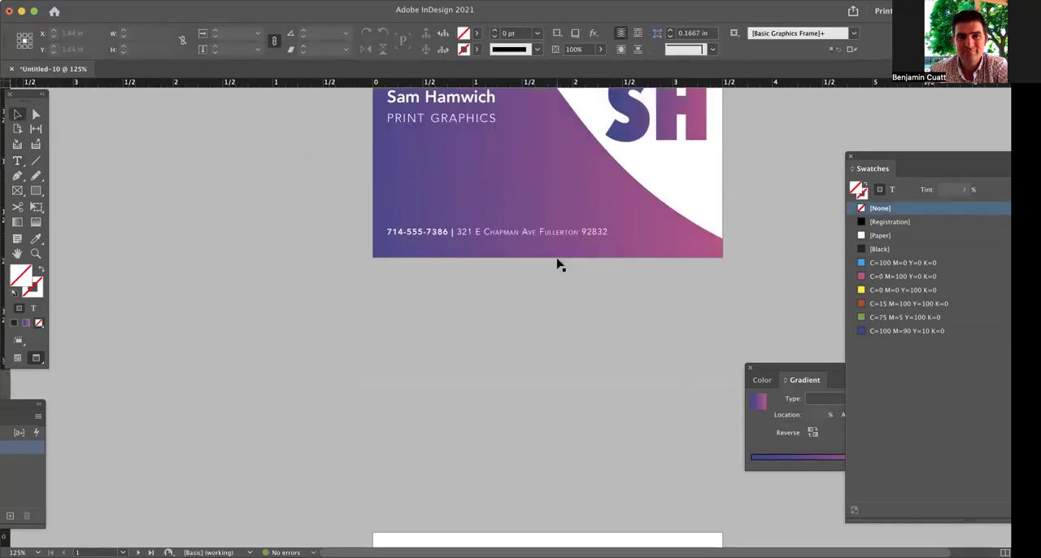
click(18, 221)
click(36, 191)
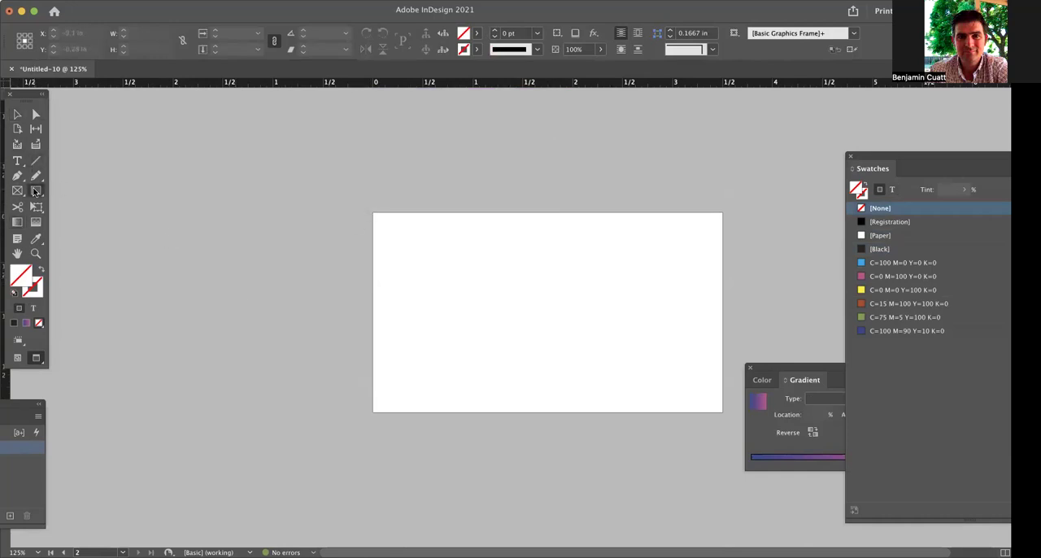
drag(361, 201, 760, 430)
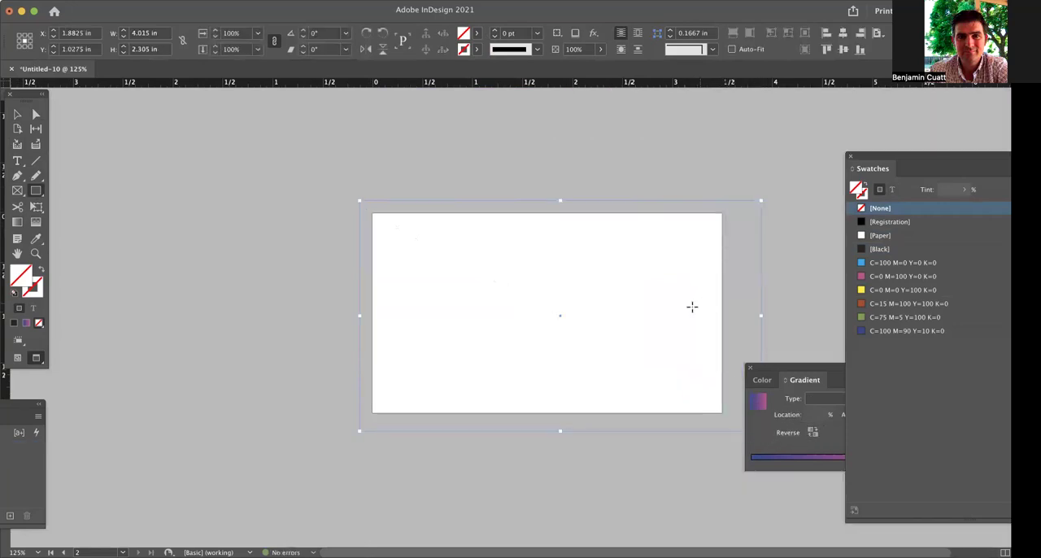
key(v)
click(755, 402)
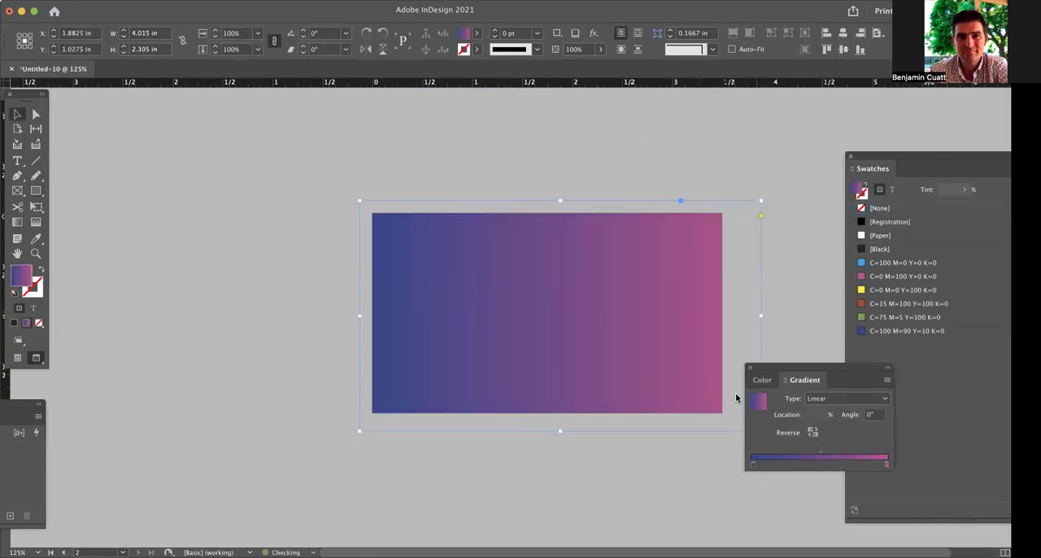
Copy the SH logo from page 1 and place the copy near the middle of the gradient rectangle on page 2.
scroll(272, 191, up, 10)
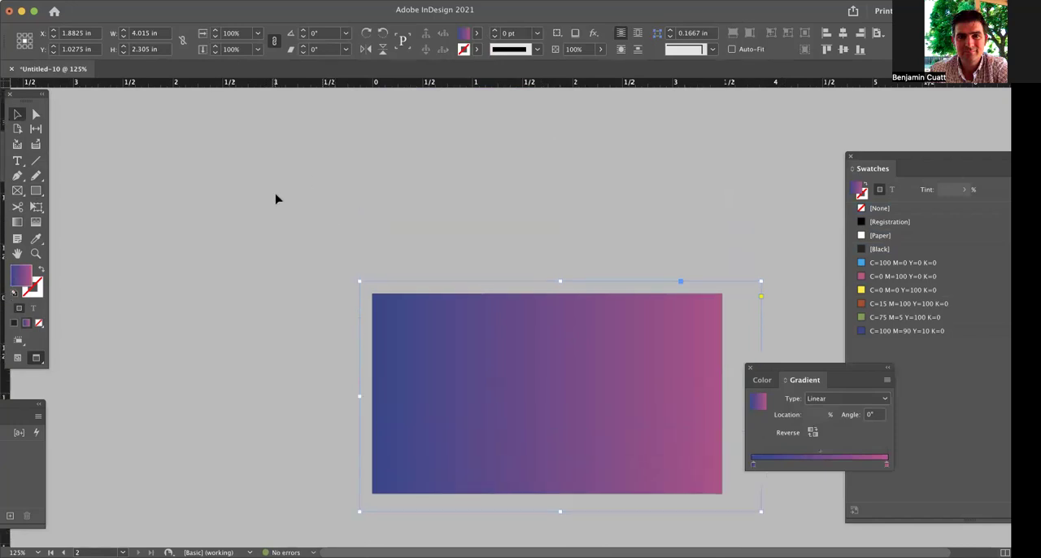
scroll(546, 256, up, 2)
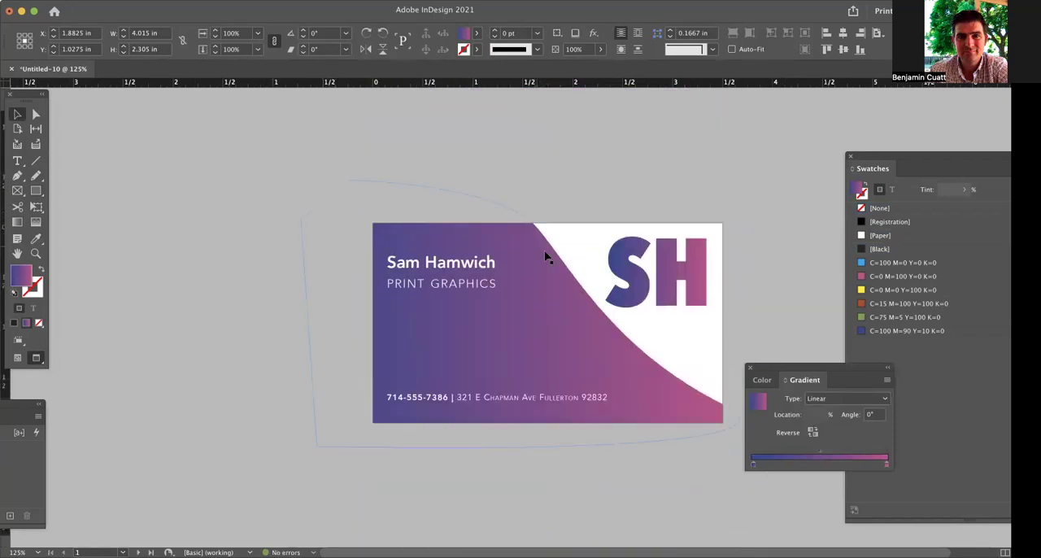
click(691, 293)
key(super+v)
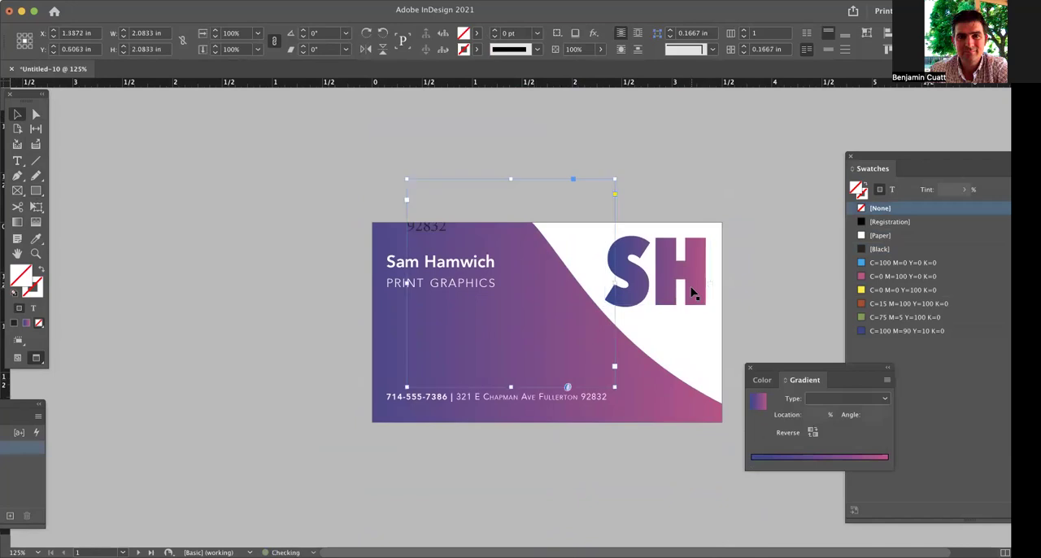
key(super+z)
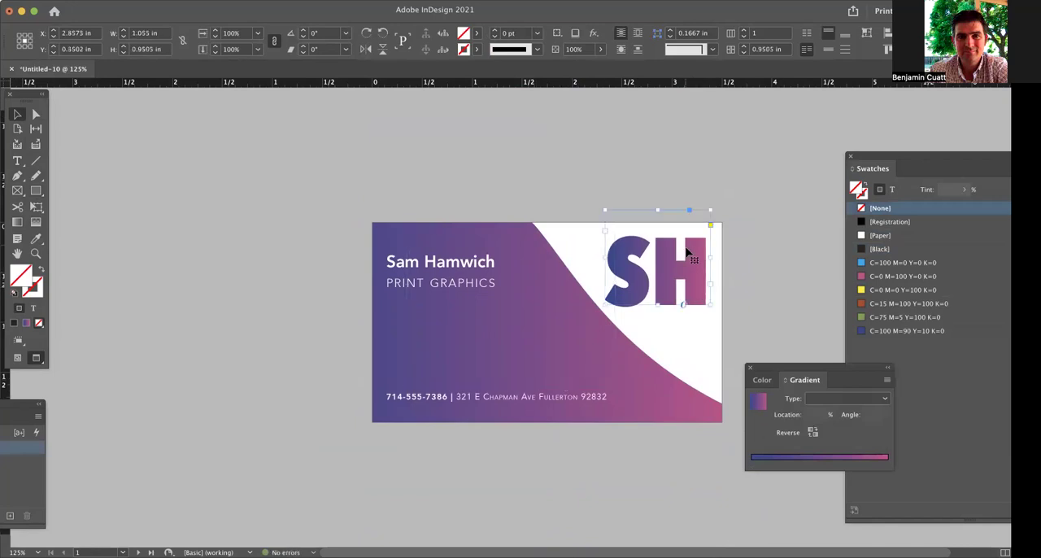
scroll(660, 303, down, 1)
scroll(659, 303, down, 5)
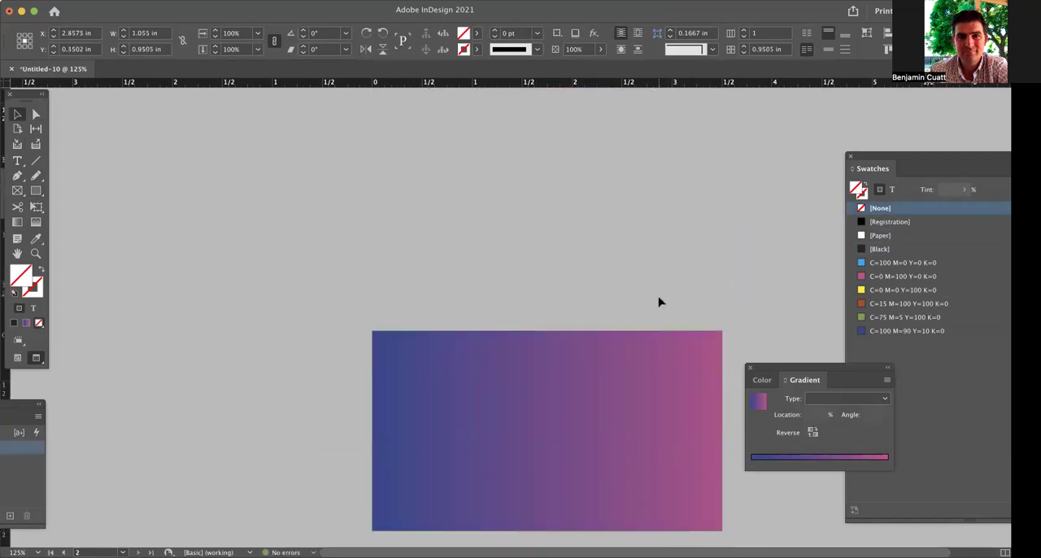
key(super+v)
drag(550, 307, 561, 309)
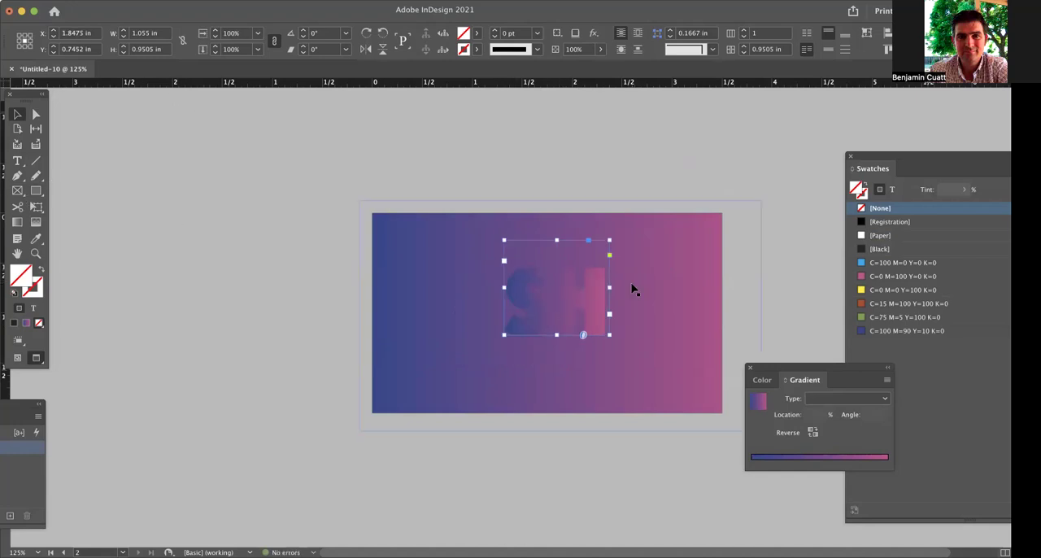
Change the fill of the SH letters on page 2 to [Paper].
double_click(567, 291)
key(super+a)
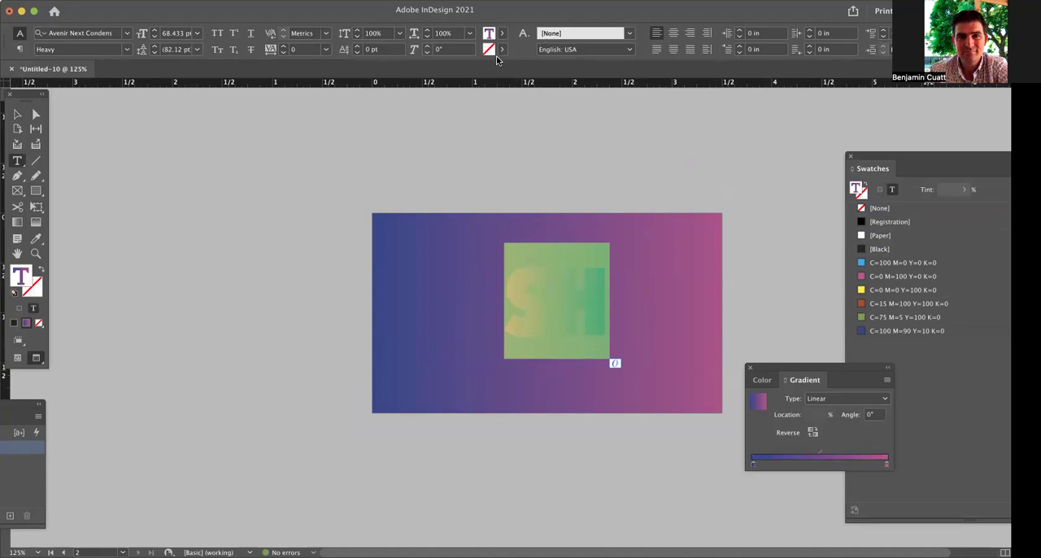
click(502, 36)
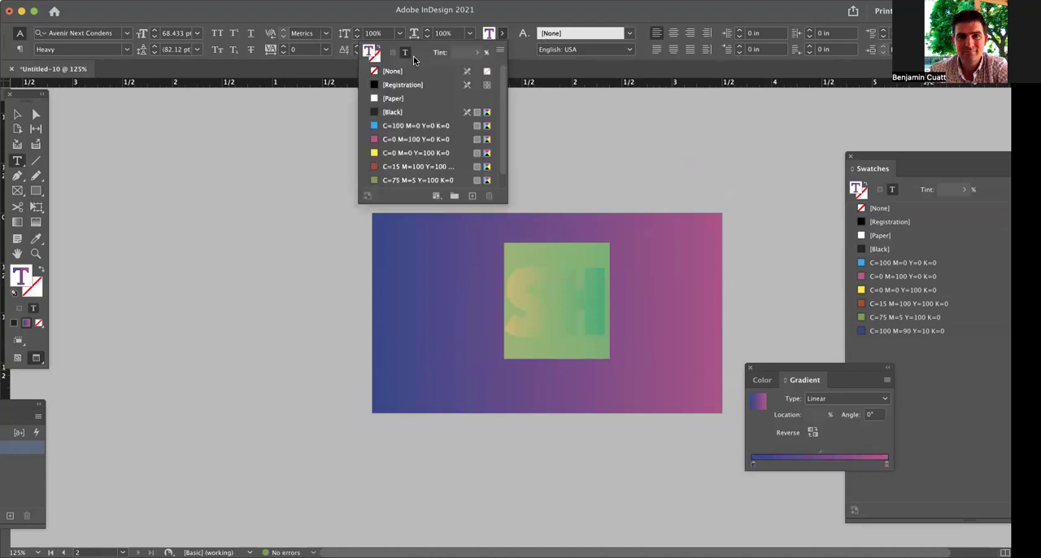
click(394, 99)
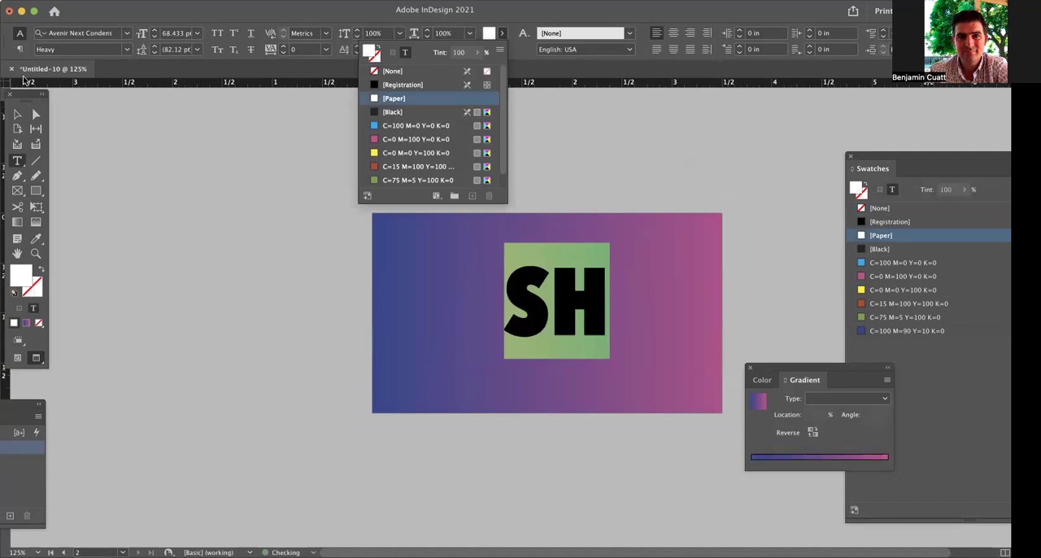
click(19, 119)
click(274, 198)
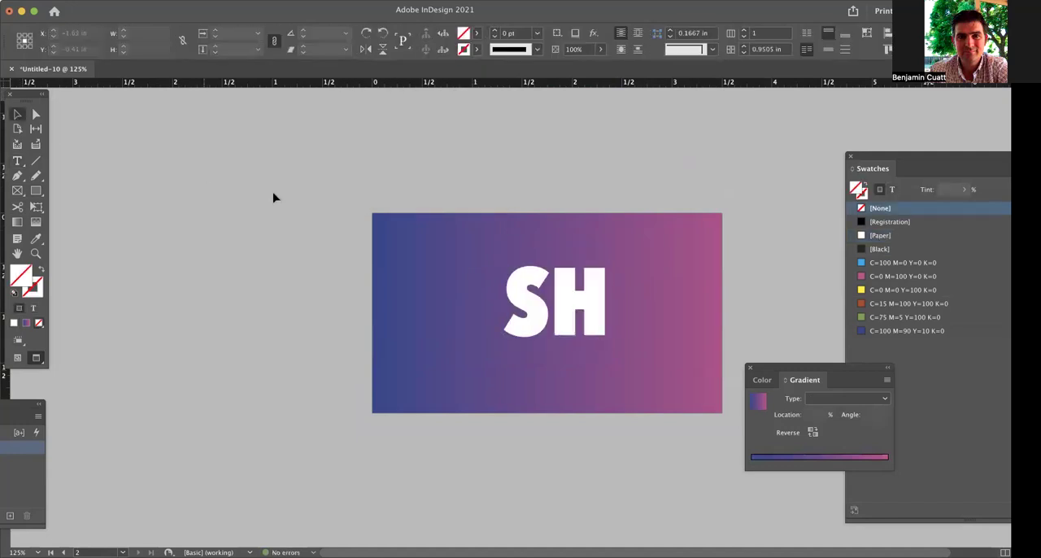
Shift the page 2 SH logo slightly left and swap its letters' fill and stroke to give a white outline without fill.
click(577, 305)
drag(578, 305, 577, 307)
double_click(561, 301)
key(super+a)
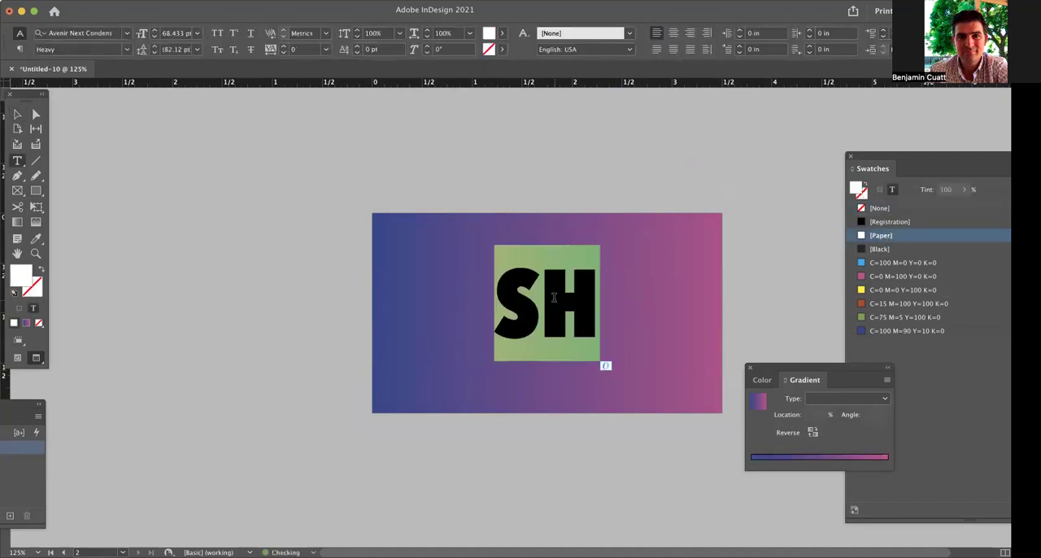
click(43, 272)
click(210, 239)
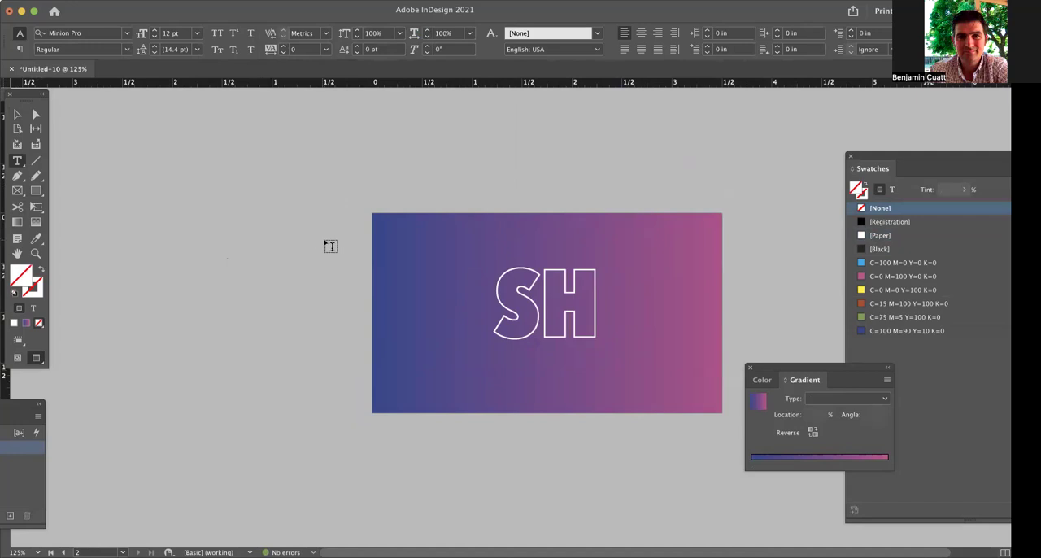
Copy the PRINT GRAPHICS line from page 1 and paste it as a separate text frame just above the SH logo on page 2.
scroll(330, 246, up, 10)
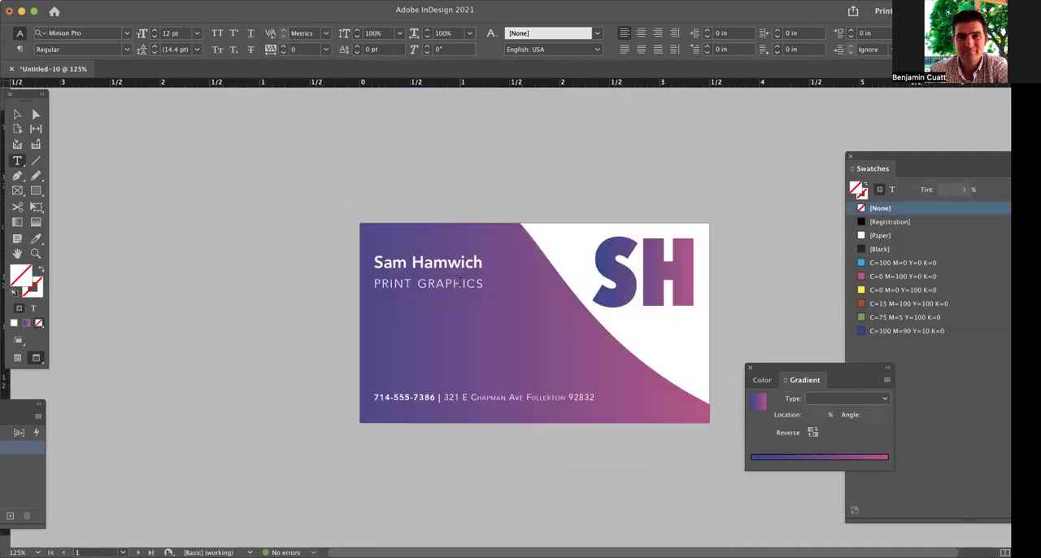
triple_click(460, 282)
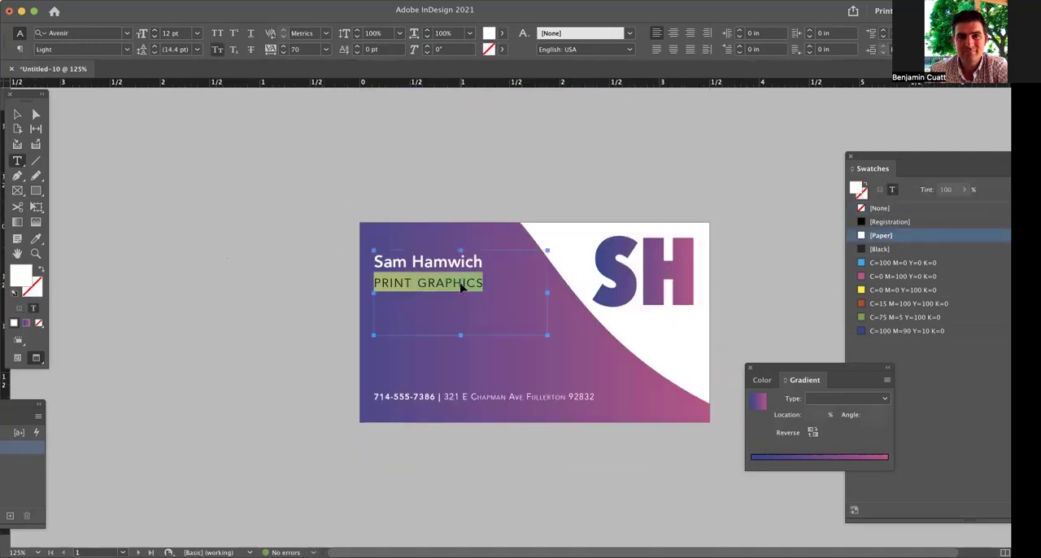
key(Escape)
click(323, 316)
scroll(326, 316, down, 2)
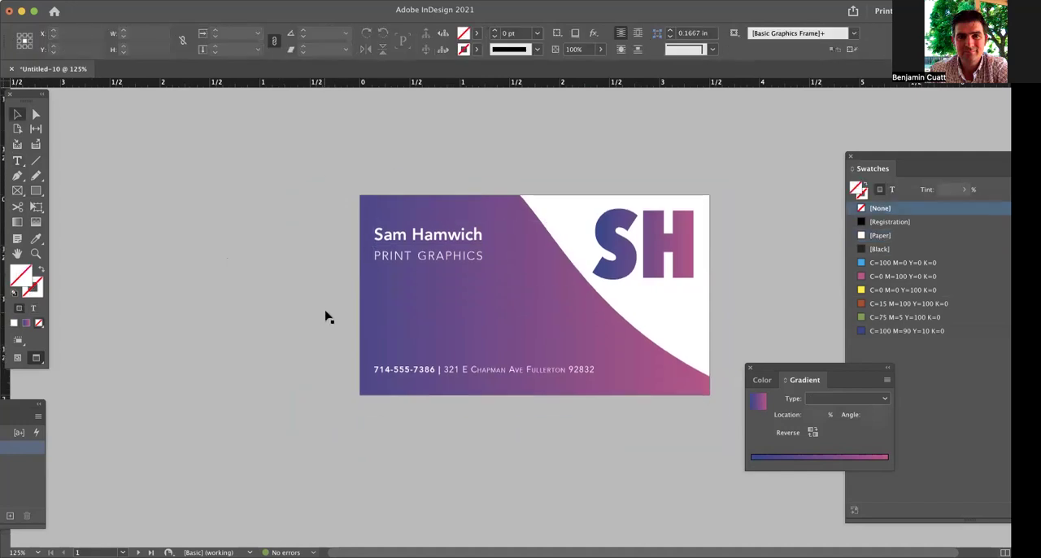
scroll(326, 316, down, 10)
drag(529, 200, 604, 257)
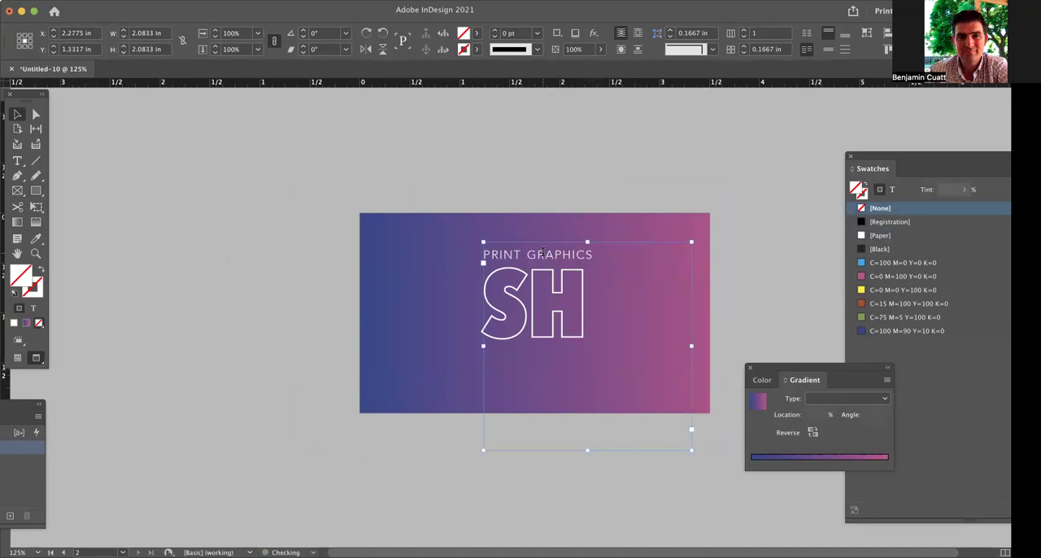
Reduce the text above the page 2 logo to the single word PRINT.
double_click(565, 256)
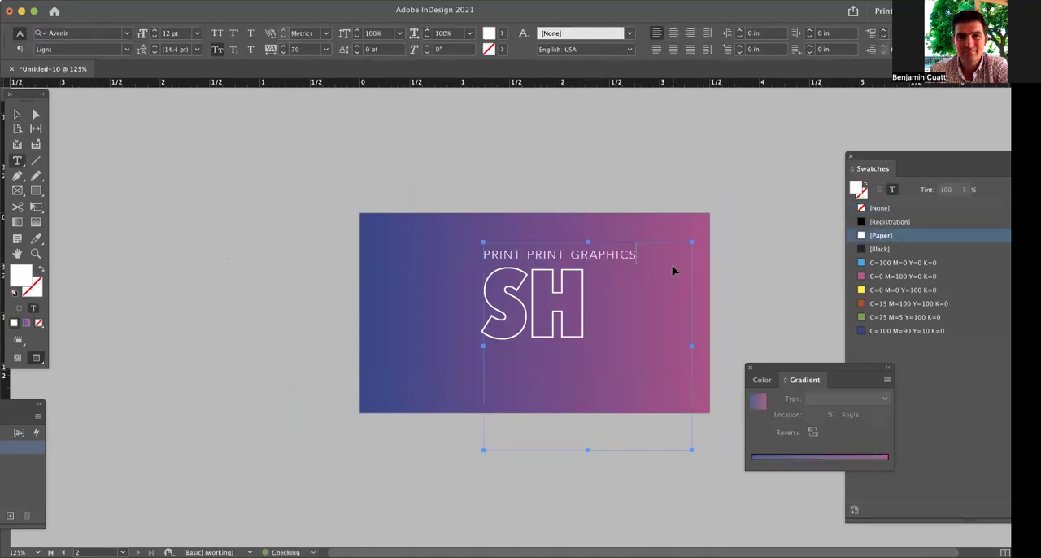
key(BackSpace)
key(BackSpace)
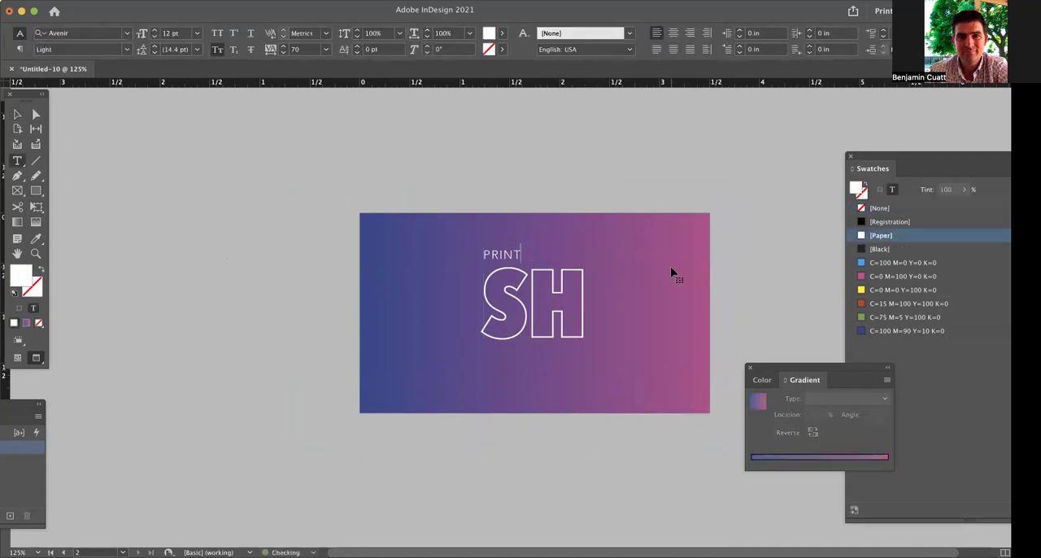
Enlarge PRINT to about the page 2 logo's width and place a GRAPHICS text frame about 1.02 in wide beneath the logo.
key(Escape)
double_click(691, 449)
drag(521, 240, 638, 335)
click(599, 182)
double_click(688, 537)
drag(527, 337, 584, 365)
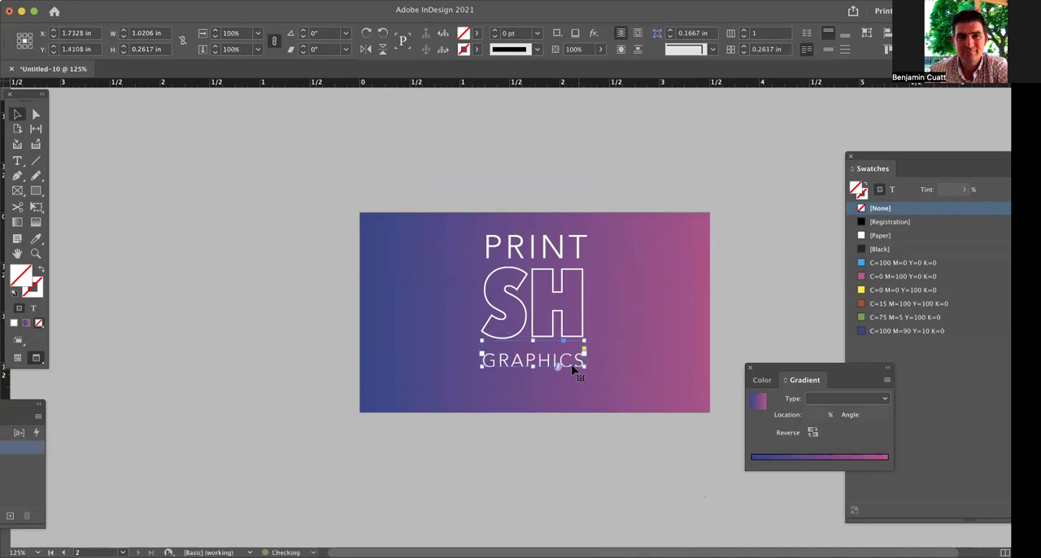
click(783, 234)
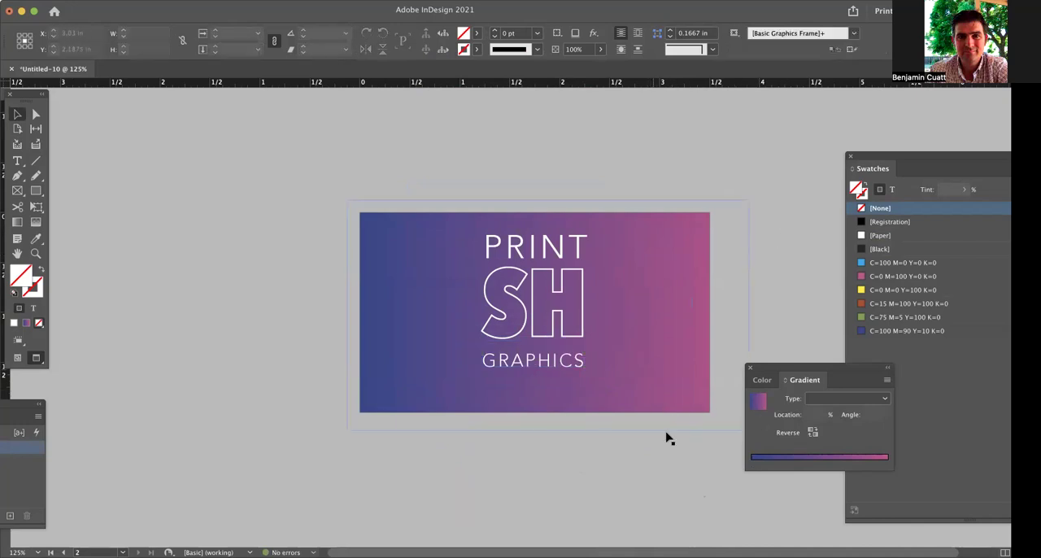
Scale the SH logo on page 1 down to about 0.79 by 0.71 in and reposition it within the white corner.
scroll(641, 418, up, 5)
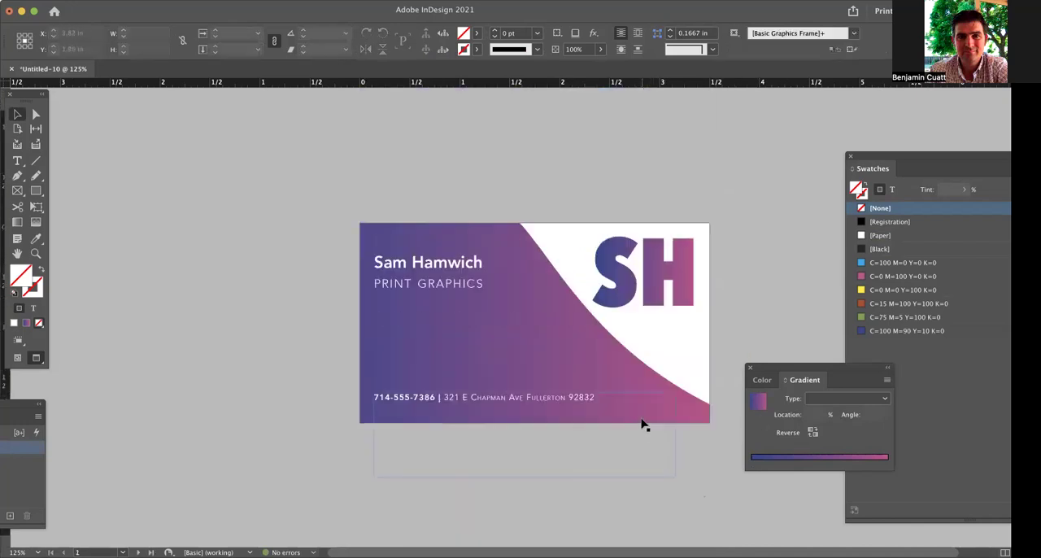
click(650, 299)
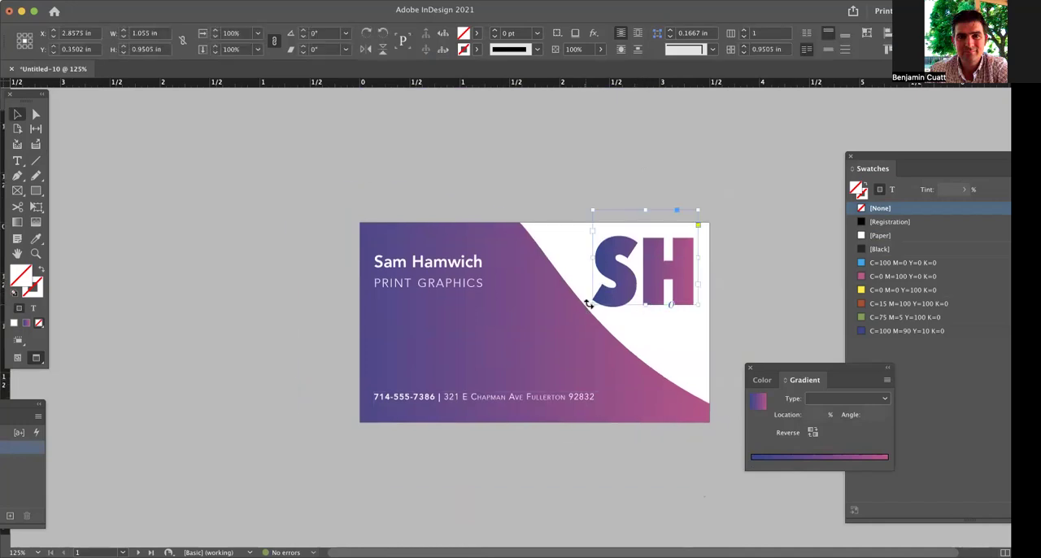
drag(592, 303, 606, 294)
drag(667, 268, 674, 273)
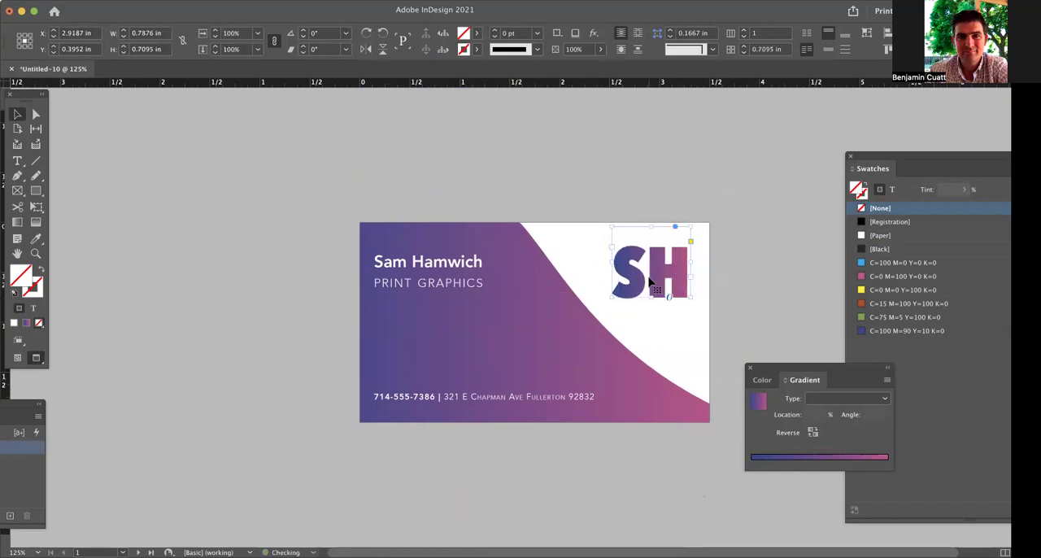
Swap the fill and stroke of the page 1 SH letters to give a gradient outline without fill.
double_click(649, 280)
key(super+a)
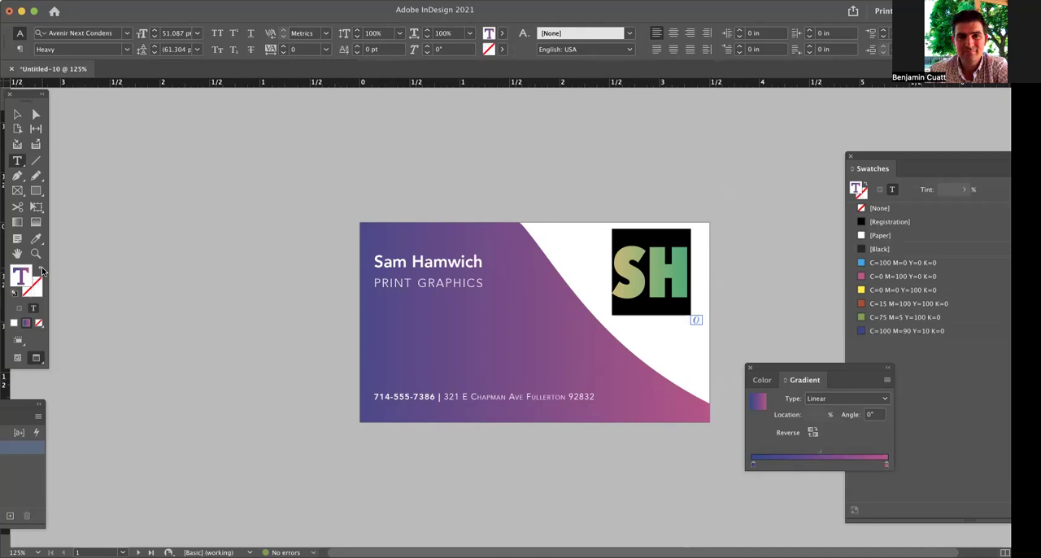
click(173, 267)
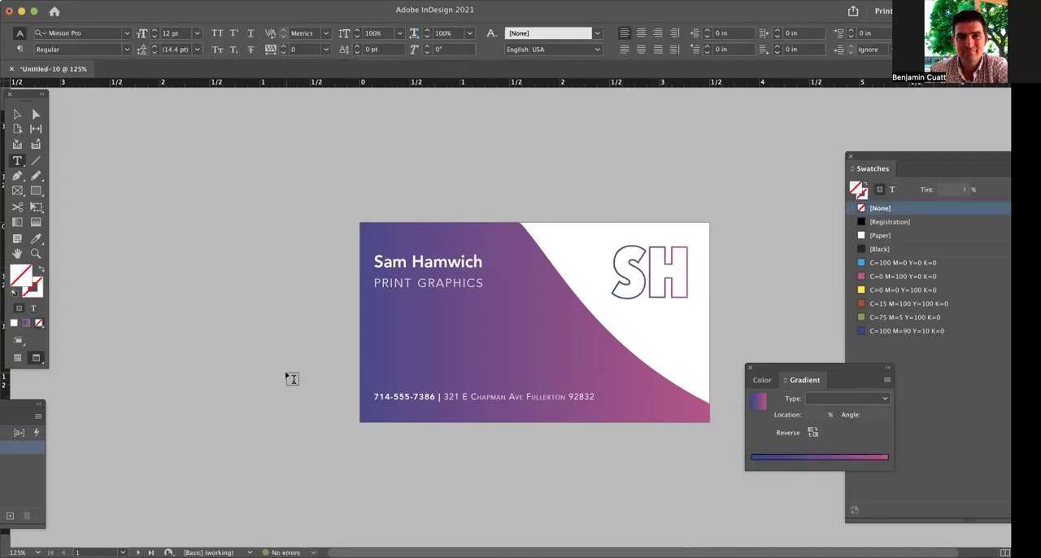
scroll(355, 379, down, 5)
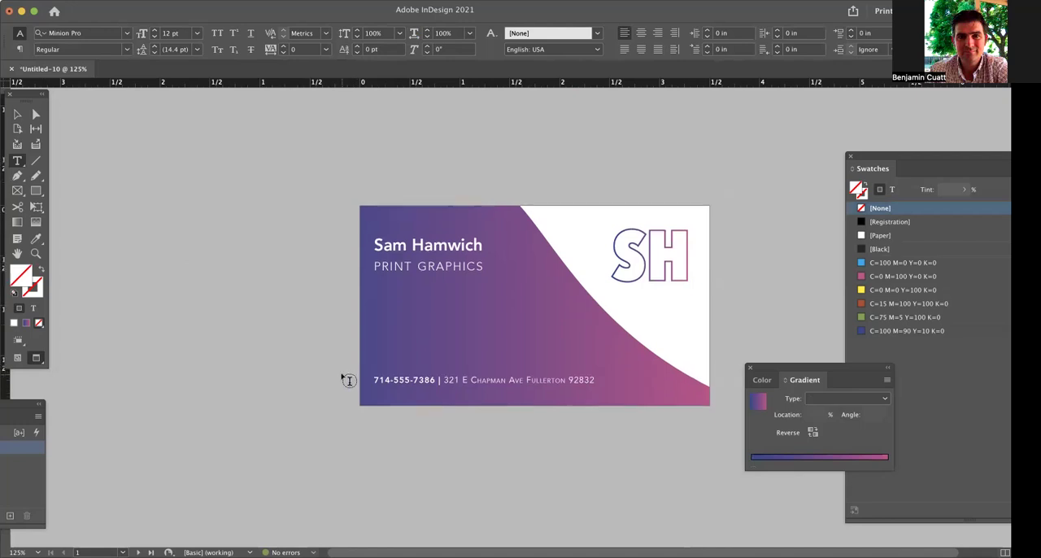
scroll(347, 380, up, 5)
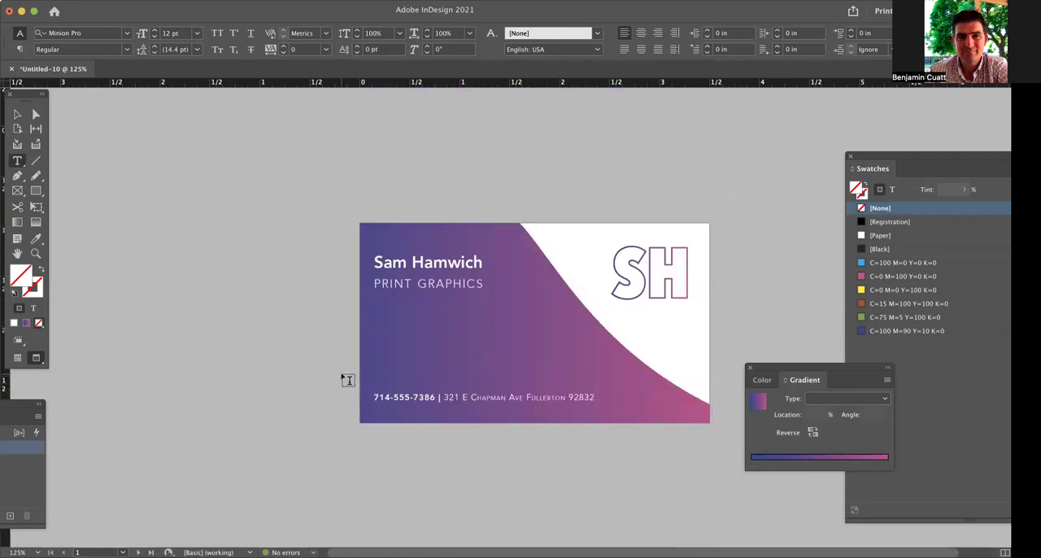
Save the document as SH-BusinessCard.indd in the Business Card folder.
key(super+s)
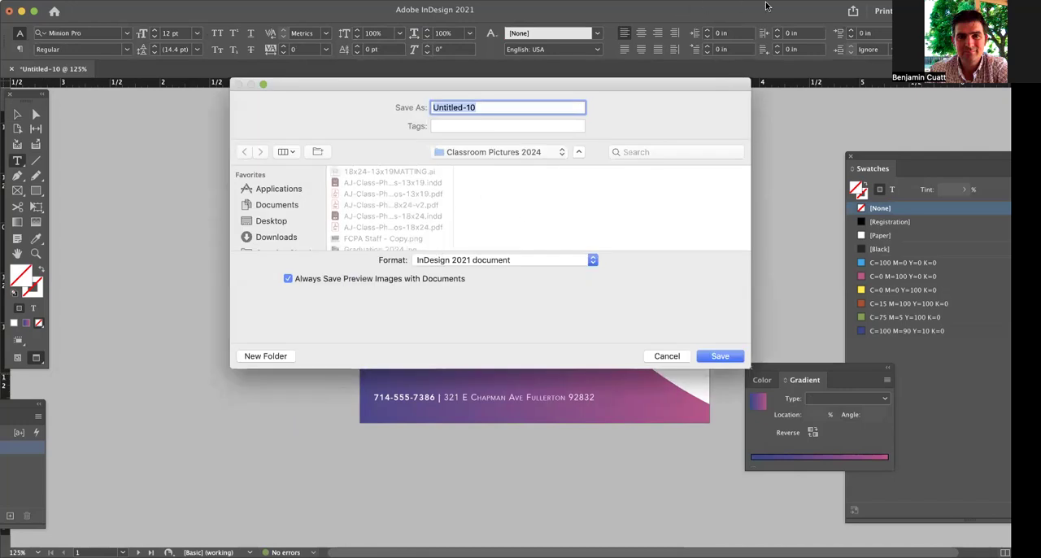
key(Escape)
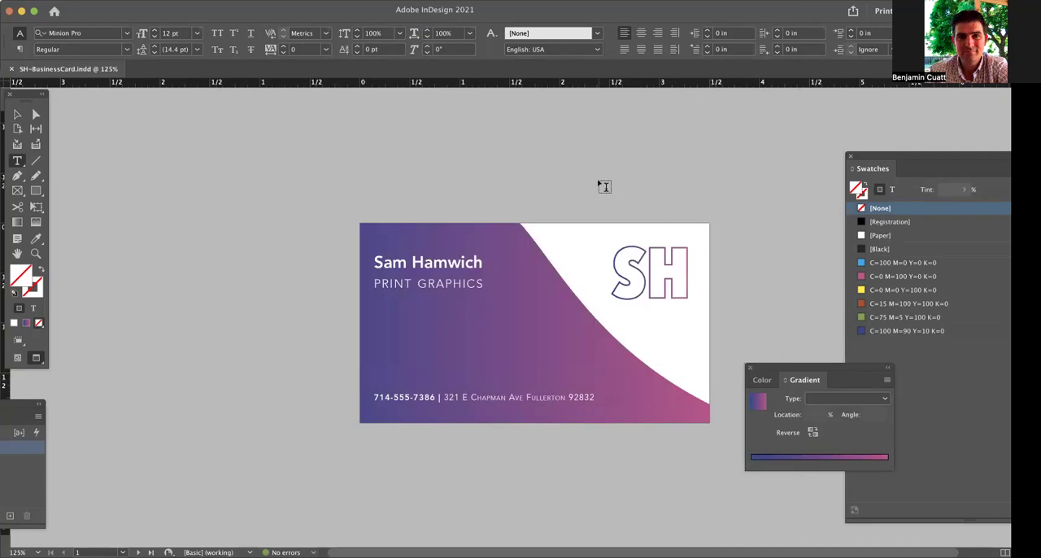
super+click(465, 180)
Start exporting the document as SH-BusinessCard in Adobe PDF (Print) format to the Business Card folder.
click(59, 0)
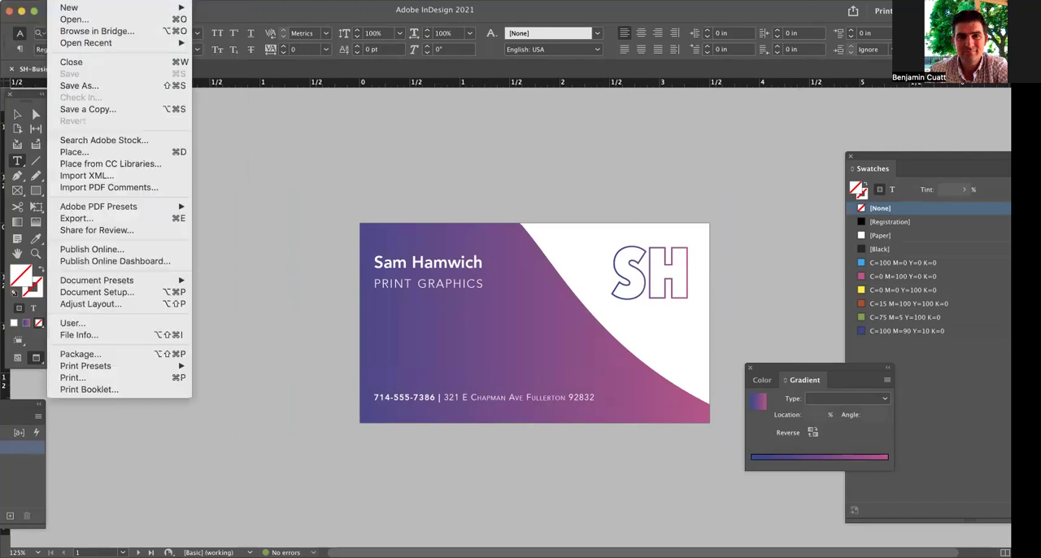
click(131, 218)
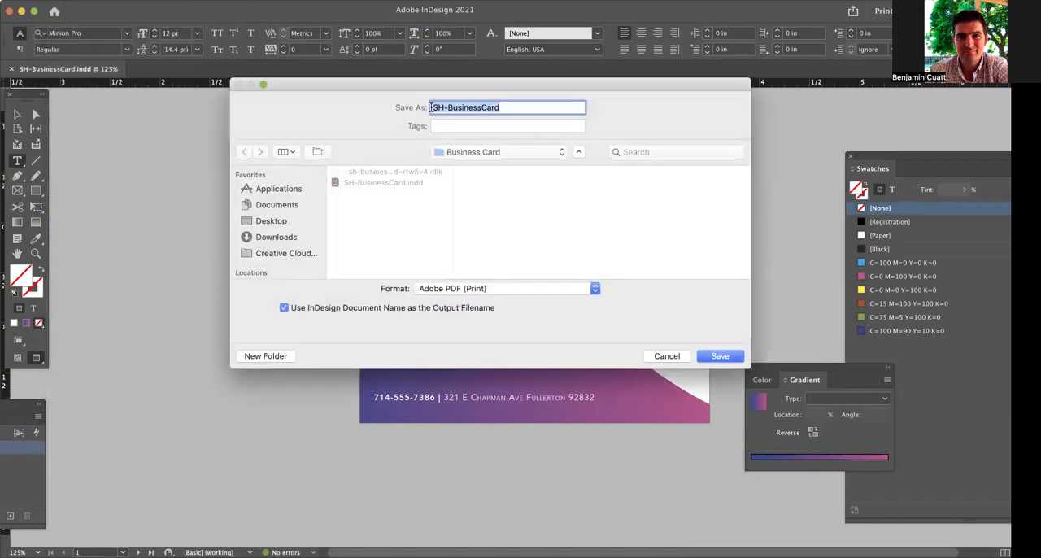
click(720, 356)
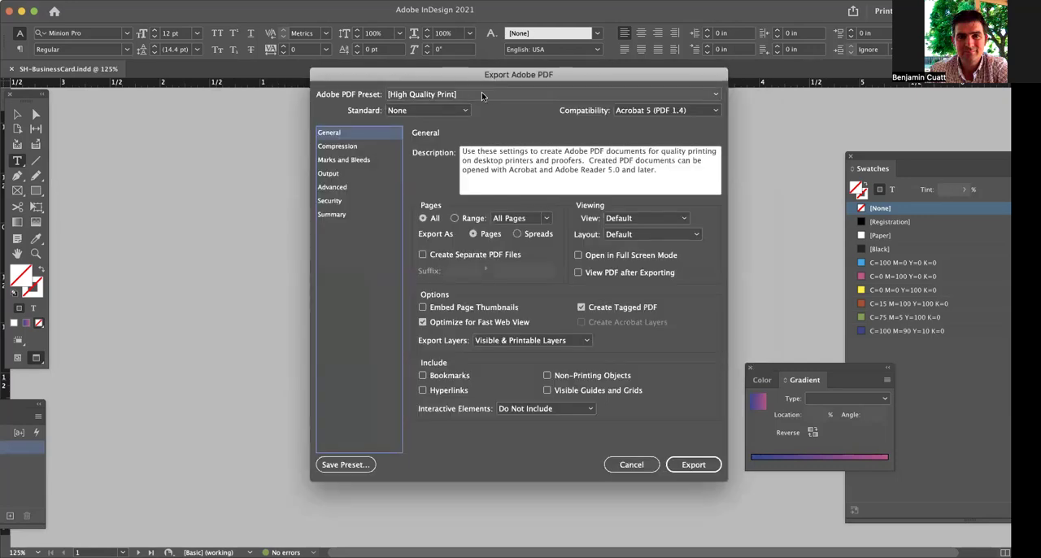
Include crop marks and use the document bleed settings, and export the PDF.
click(368, 160)
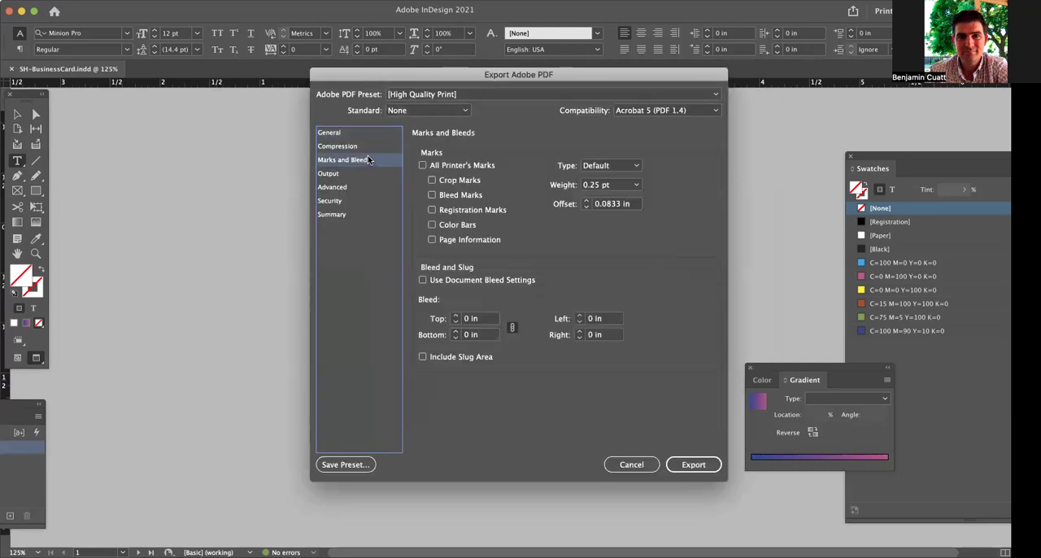
click(445, 180)
click(461, 281)
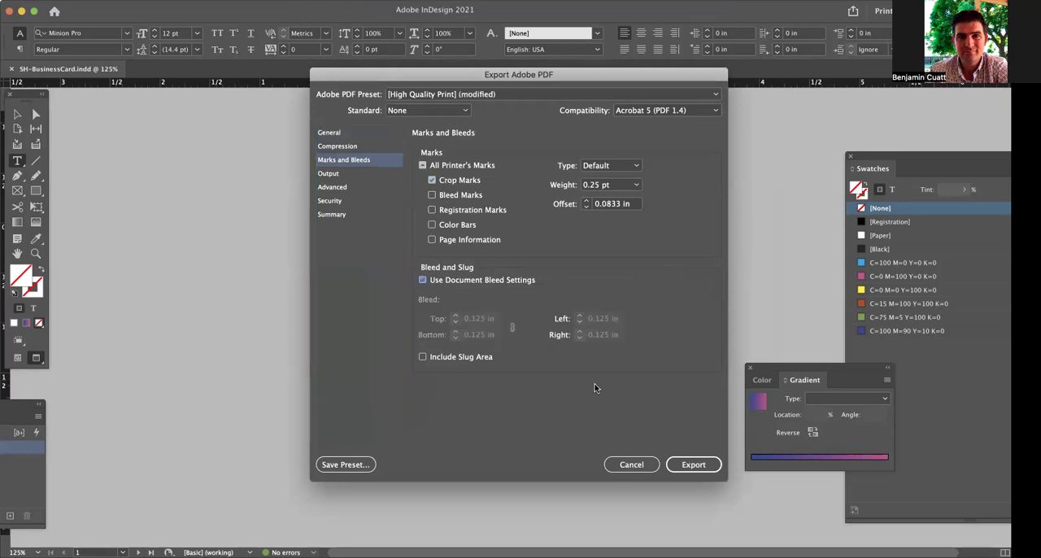
click(693, 464)
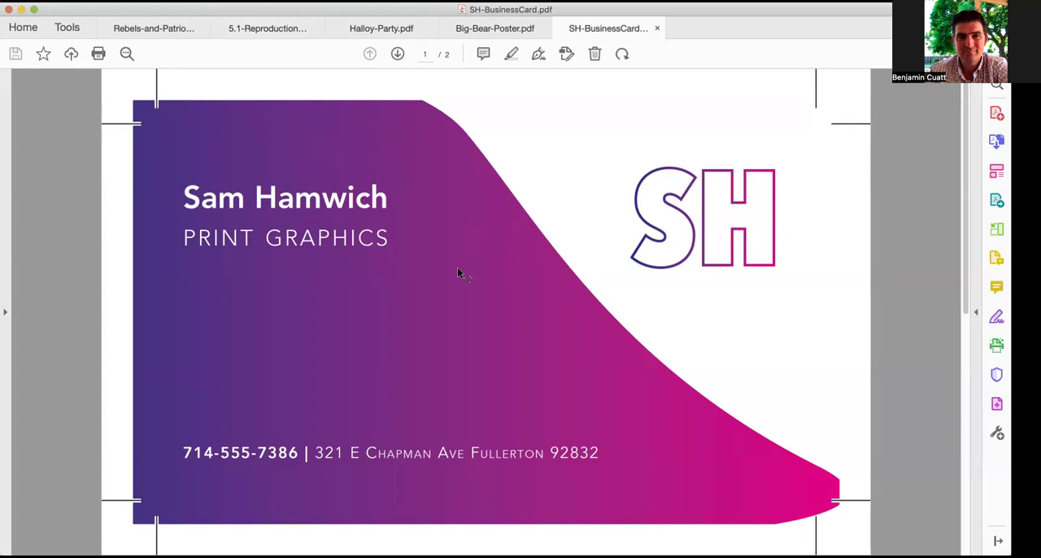
Examine both pages of the exported business card PDF with their bleed and crop marks.
scroll(457, 266, down, 2)
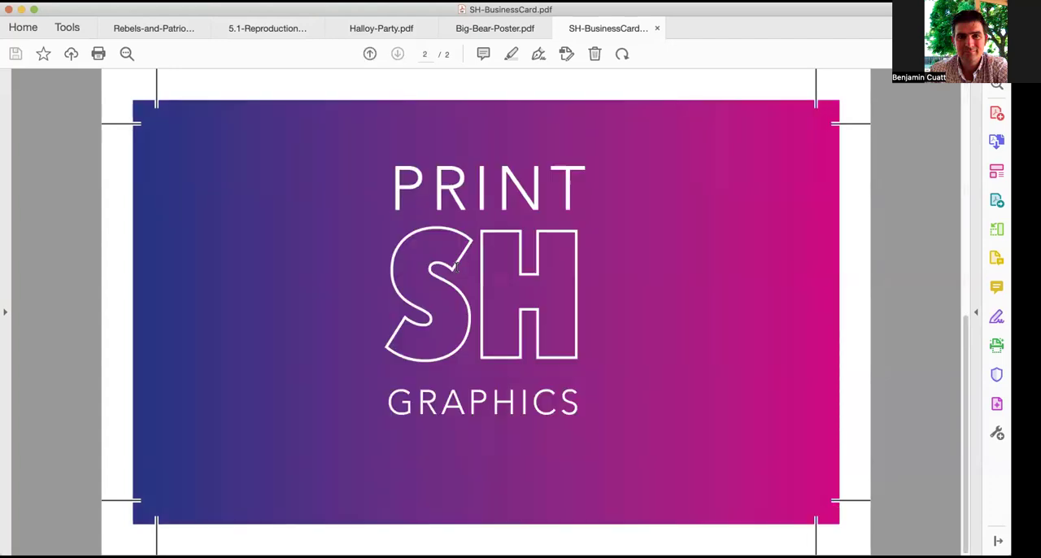
scroll(454, 267, up, 2)
scroll(453, 266, down, 2)
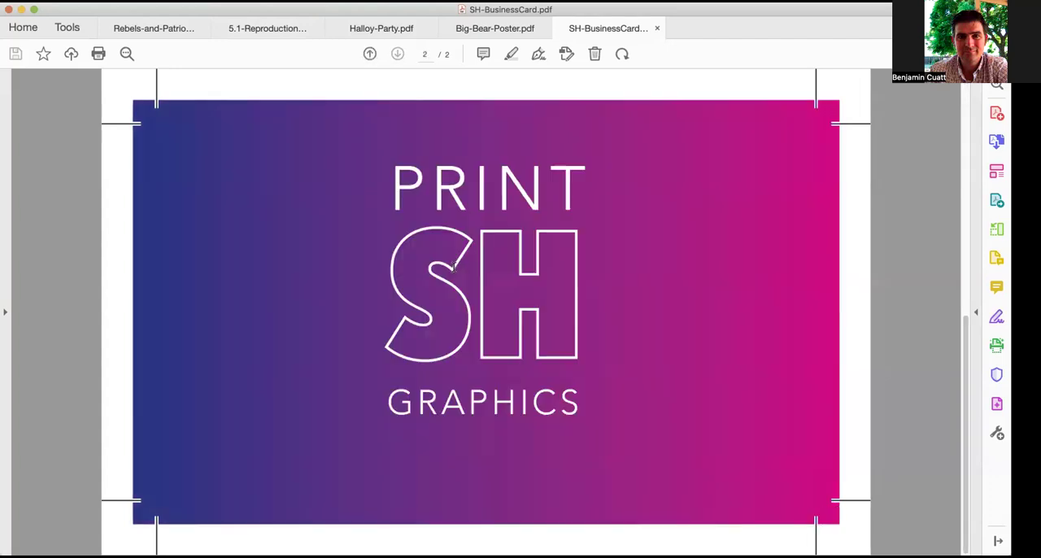